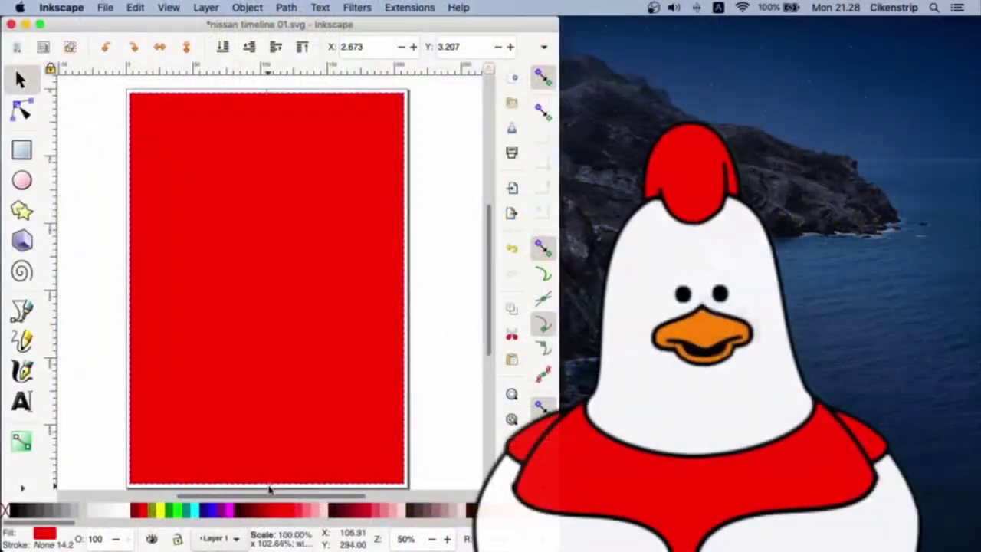
# Give the red page-sized rectangle a linear gradient fill in place of its flat colour
pyautogui.click(288, 481)
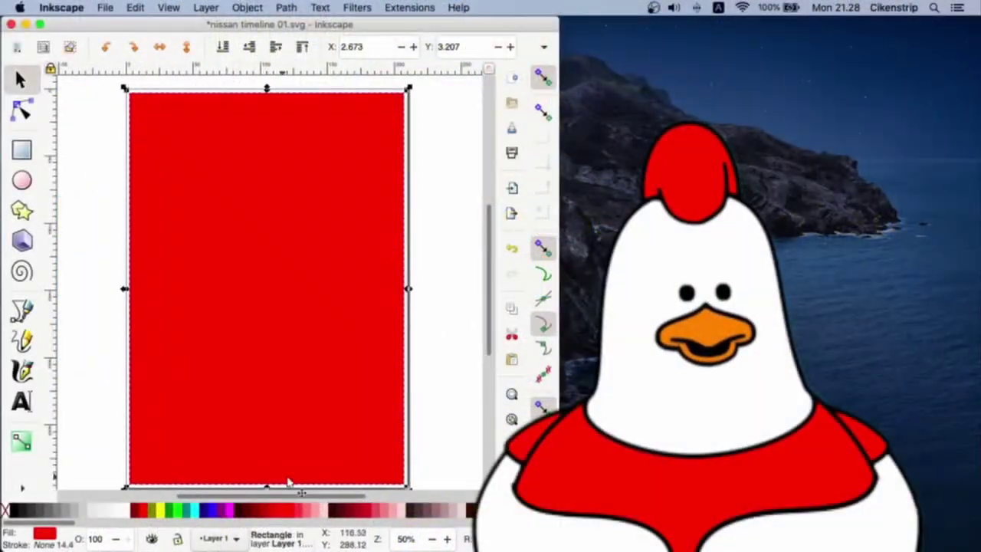
pyautogui.click(247, 8)
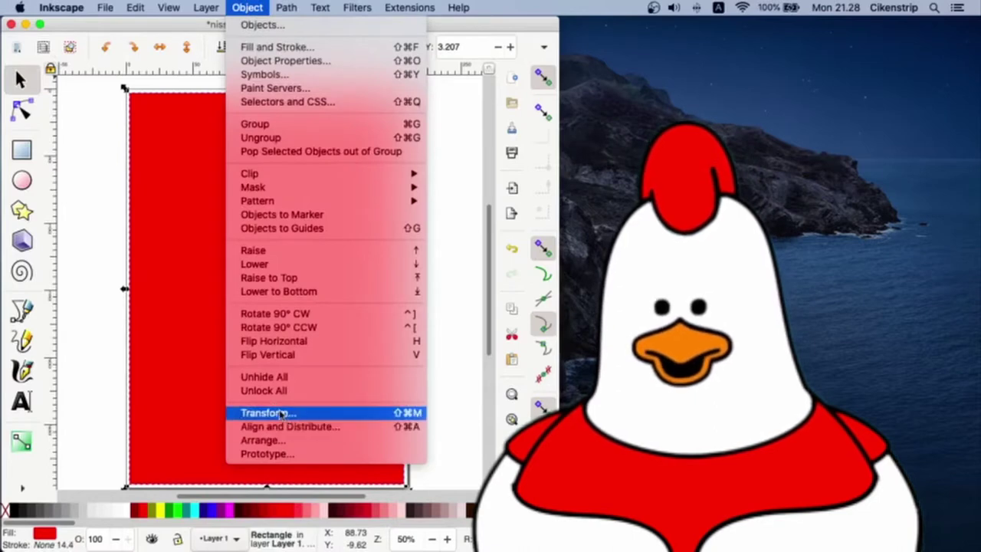
pyautogui.click(103, 253)
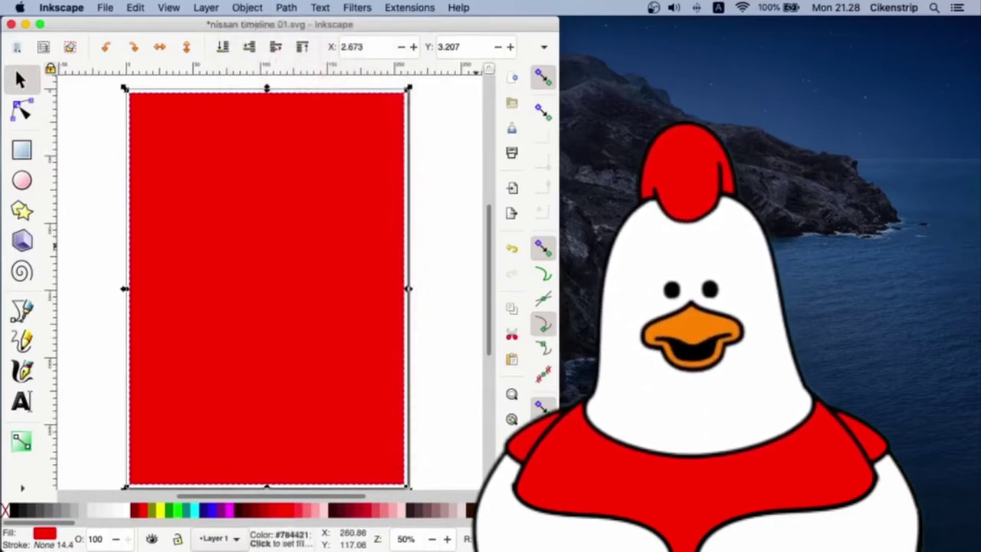
pyautogui.click(512, 488)
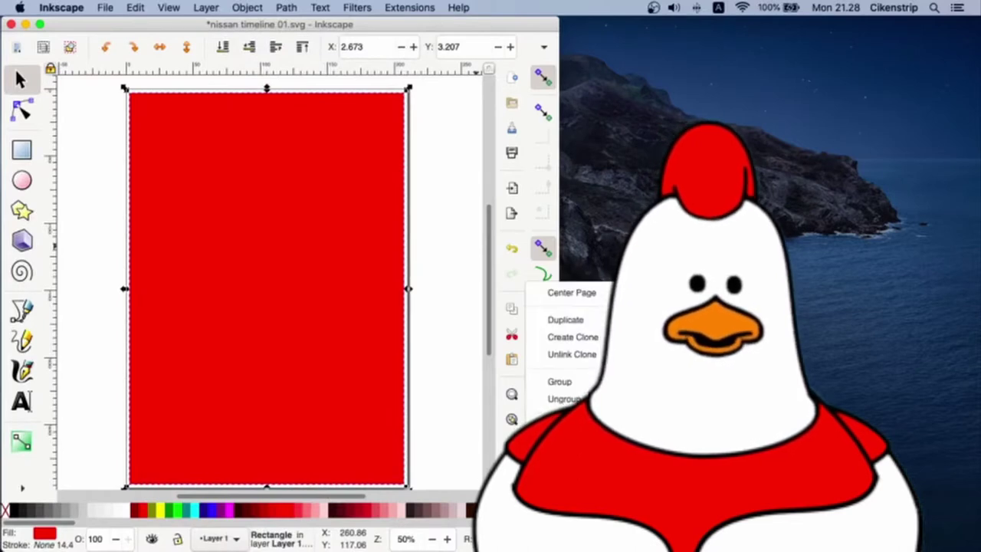
pyautogui.click(567, 421)
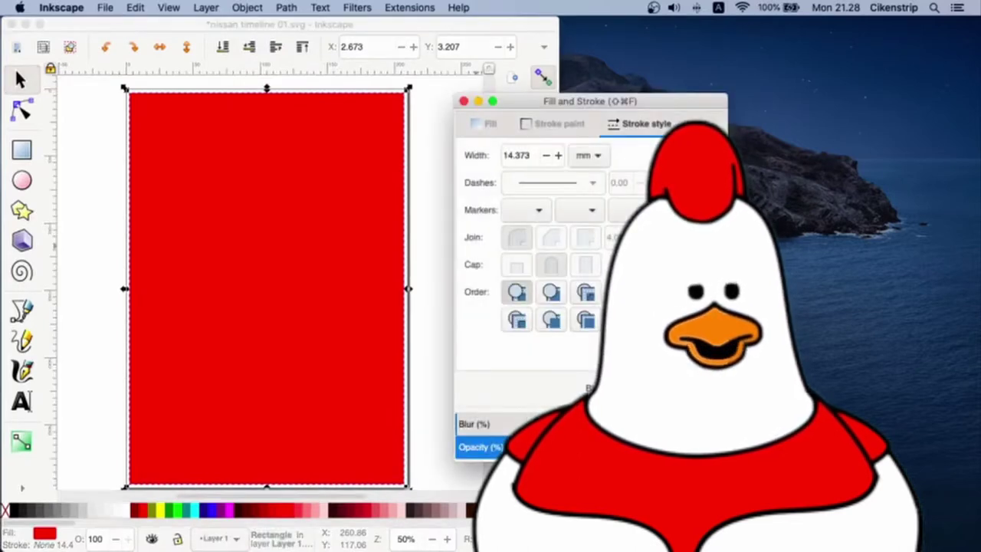
pyautogui.click(491, 125)
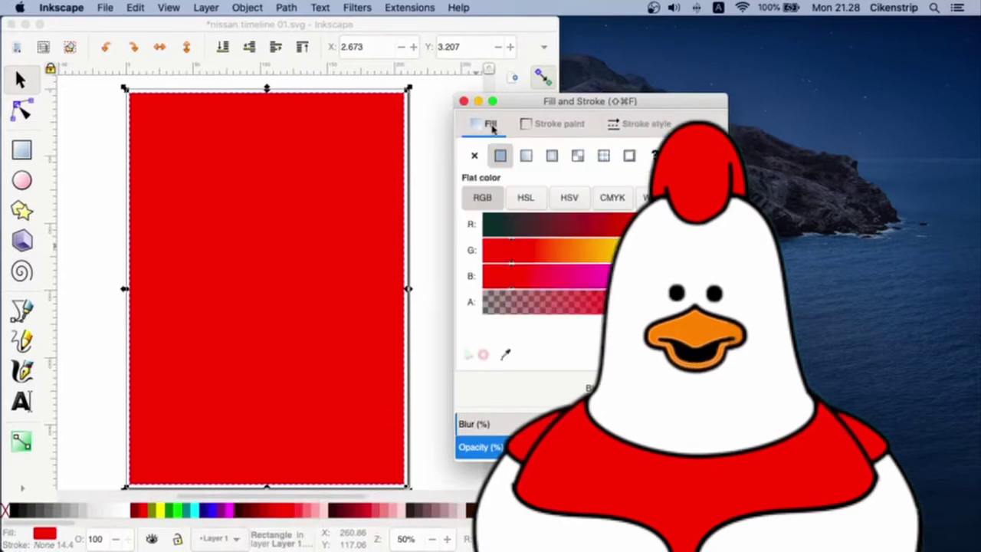
pyautogui.click(526, 156)
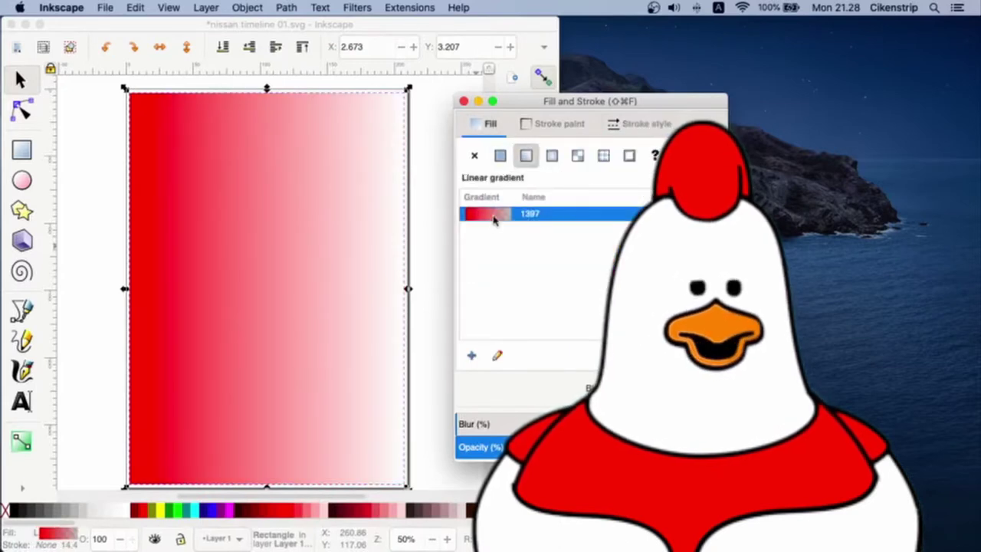
# Recolour the gradient's left stop to light grey with red, green and blue all at 206
pyautogui.click(21, 110)
pyautogui.click(21, 109)
pyautogui.click(128, 289)
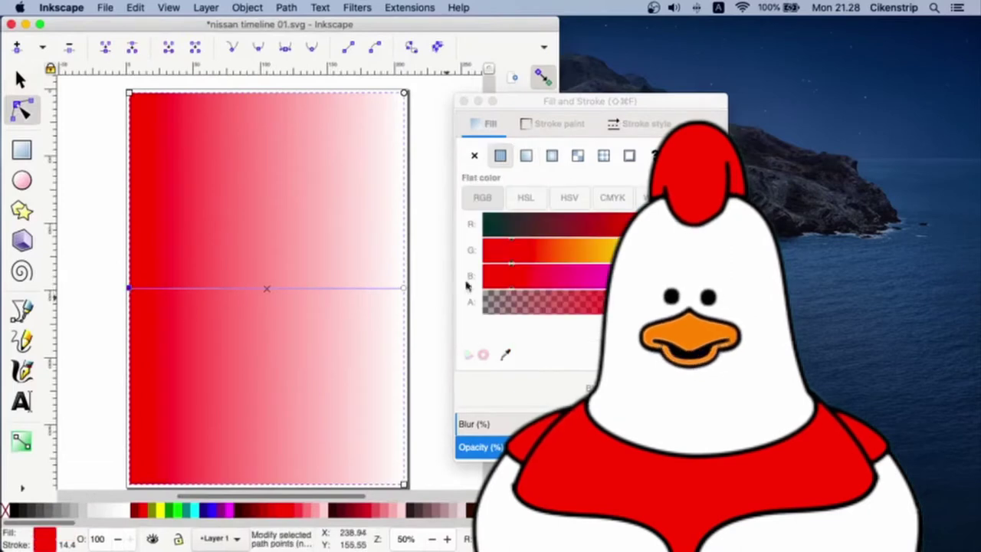
pyautogui.click(626, 228)
pyautogui.click(626, 251)
pyautogui.click(626, 275)
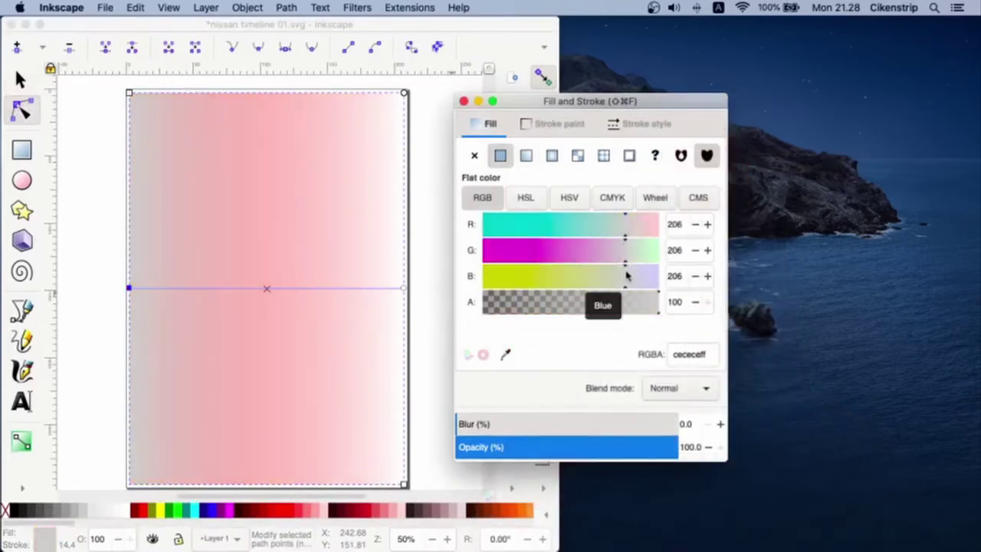
# Lighten the gradient's right stop and reposition the stops so only a faint grey shadow runs along the page's left edge
pyautogui.click(404, 288)
pyautogui.moveTo(651, 229); pyautogui.dragTo(662, 255)
pyautogui.moveTo(653, 279); pyautogui.dragTo(650, 305)
pyautogui.moveTo(405, 289); pyautogui.dragTo(66, 289)
pyautogui.moveTo(177, 289); pyautogui.dragTo(199, 289)
pyautogui.moveTo(648, 308)
pyautogui.mouseDown()
pyautogui.moveTo(530, 307)
pyautogui.moveTo(639, 303)
pyautogui.mouseUp()
pyautogui.click(66, 288)
pyautogui.click(21, 80)
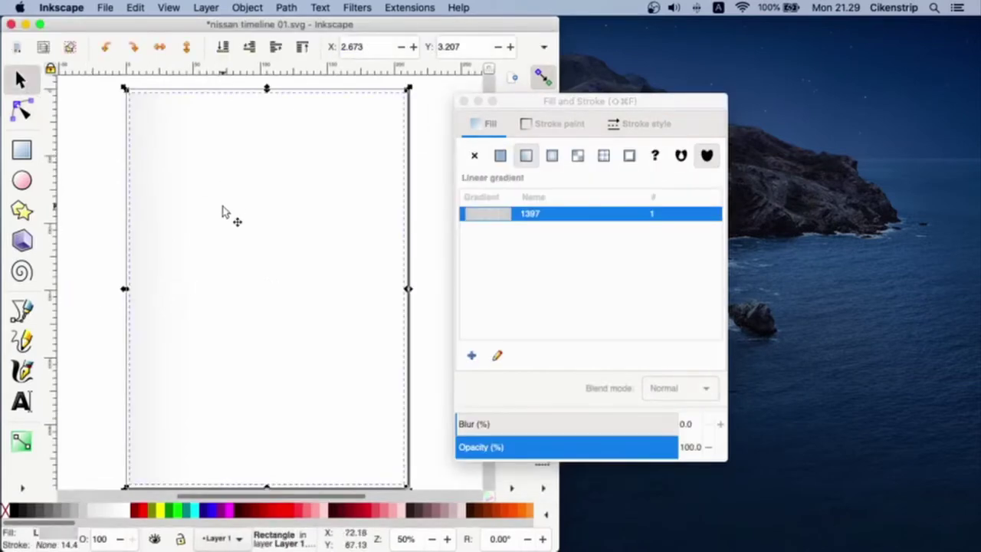
# Duplicate the gradient rectangle and flip the copy horizontally
pyautogui.press('super+shift+f')
pyautogui.press('n')
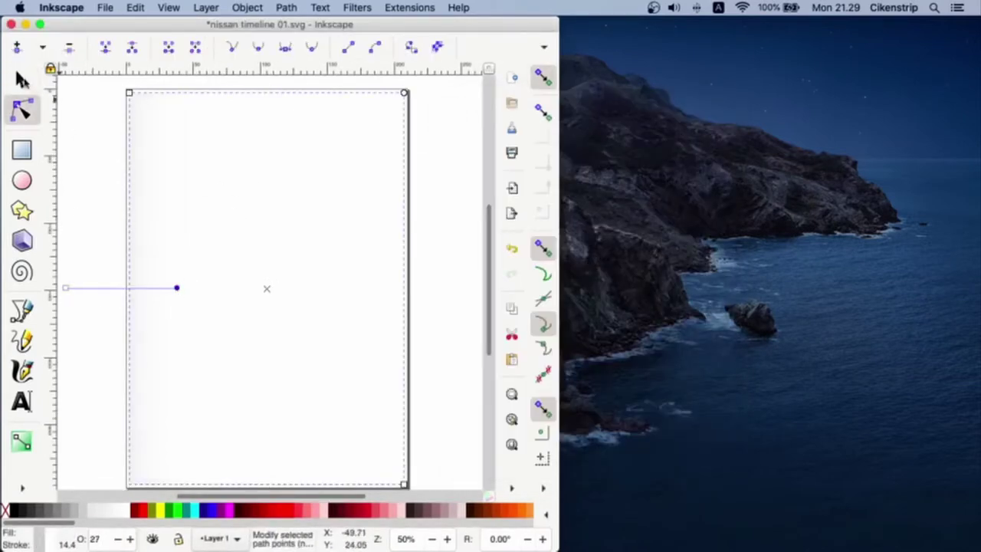
pyautogui.press('s')
pyautogui.rightClick(185, 136)
pyautogui.click(262, 240)
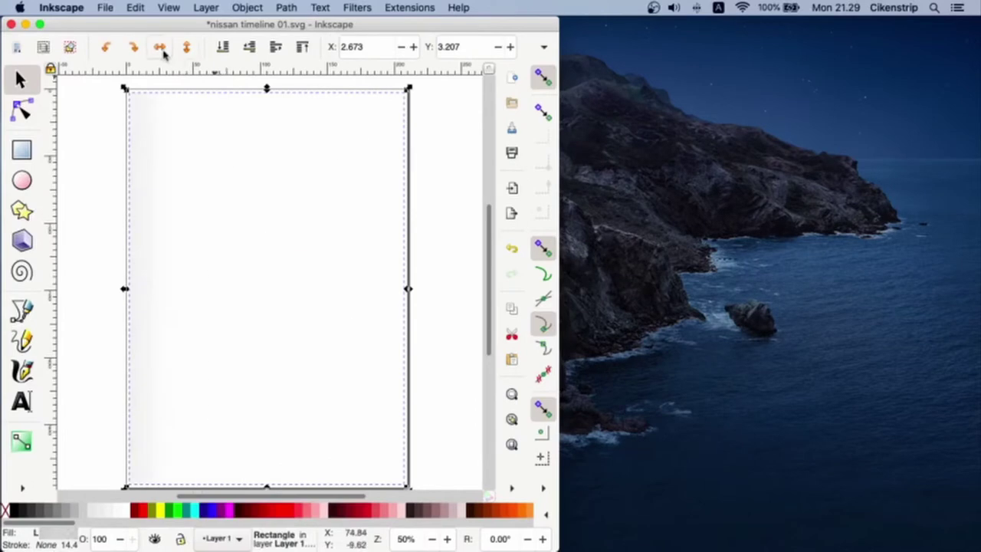
pyautogui.click(163, 54)
pyautogui.click(105, 179)
# Move the flipped copy's inner gradient stop outward to narrow the shadow on the page's right edge
pyautogui.click(21, 110)
pyautogui.click(379, 298)
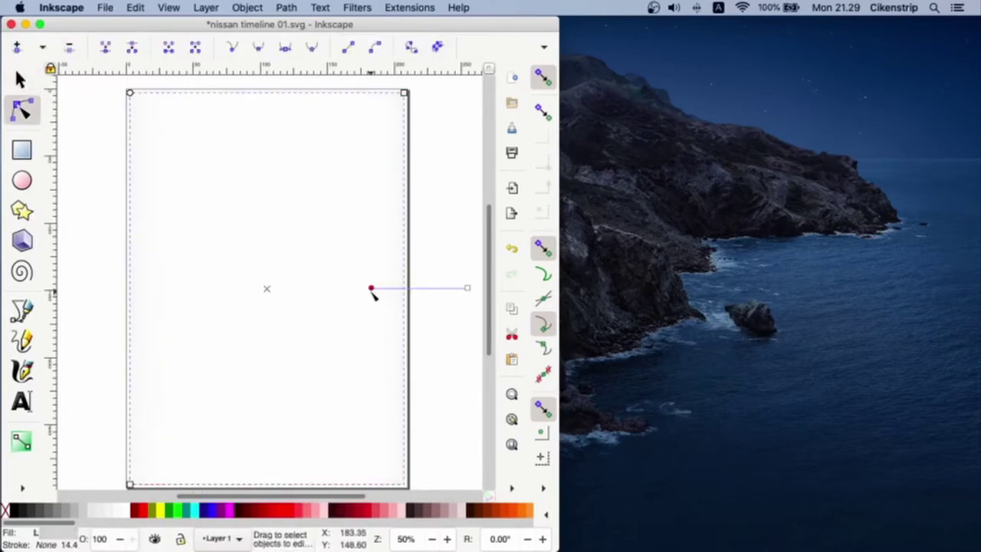
pyautogui.press('s')
pyautogui.press('Escape')
# Group the two gradient rectangles covering the page
pyautogui.moveTo(99, 82); pyautogui.dragTo(425, 495)
pyautogui.rightClick(299, 482)
pyautogui.click(350, 469)
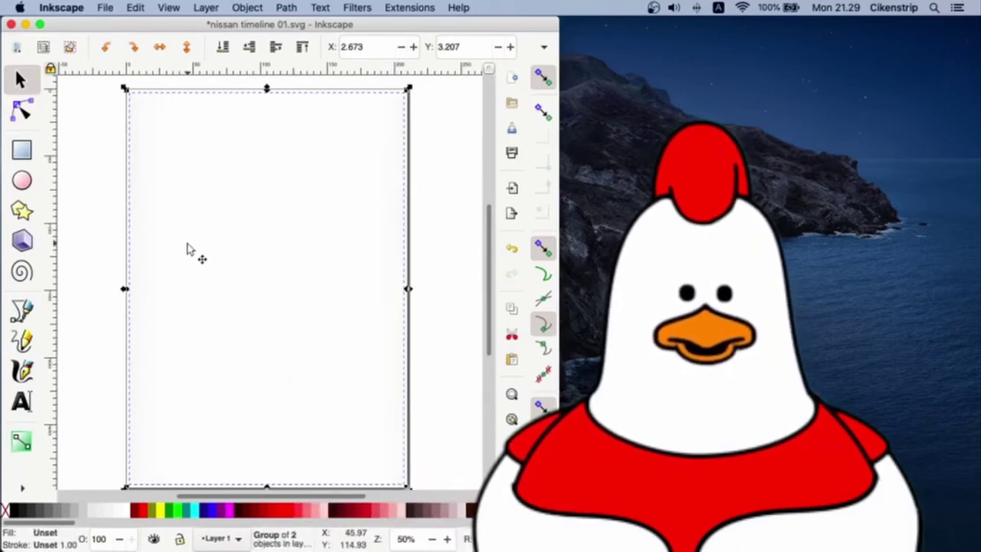
# Lock Layer 1 and rename it Background
pyautogui.click(206, 8)
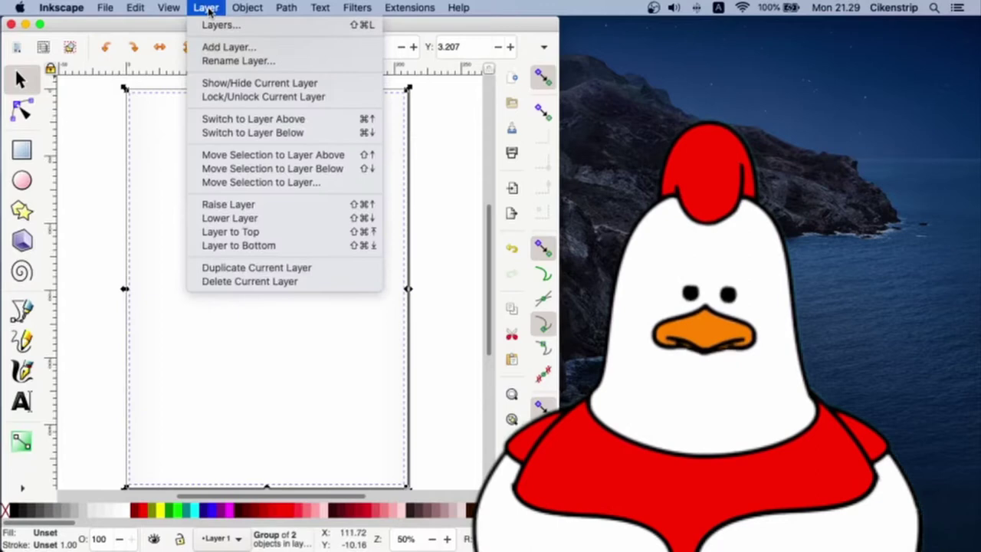
pyautogui.click(224, 24)
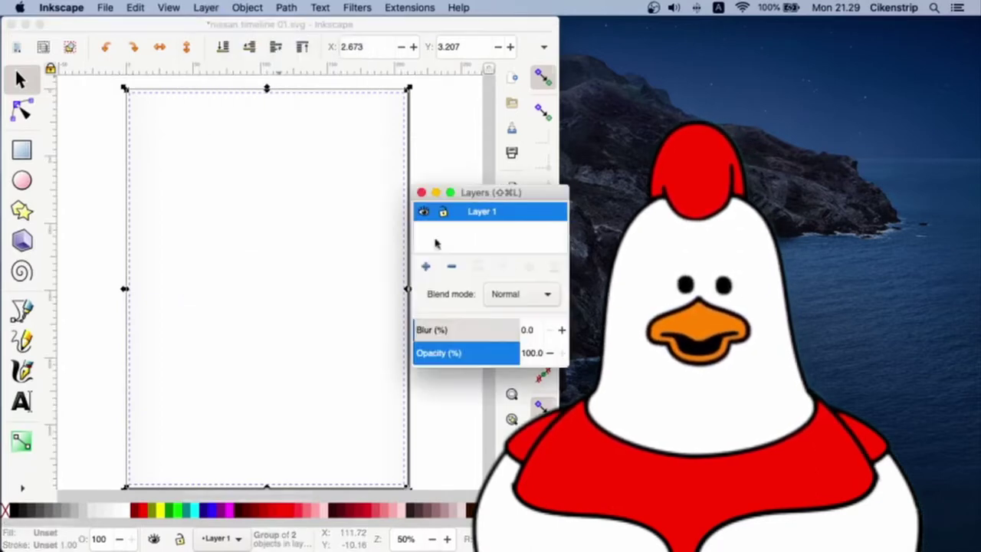
pyautogui.click(443, 212)
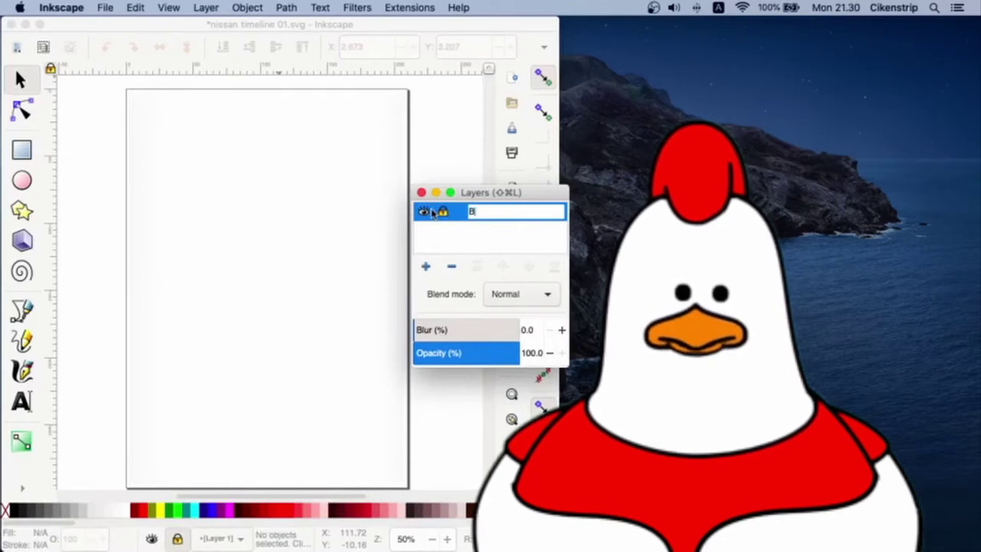
pyautogui.press('Return')
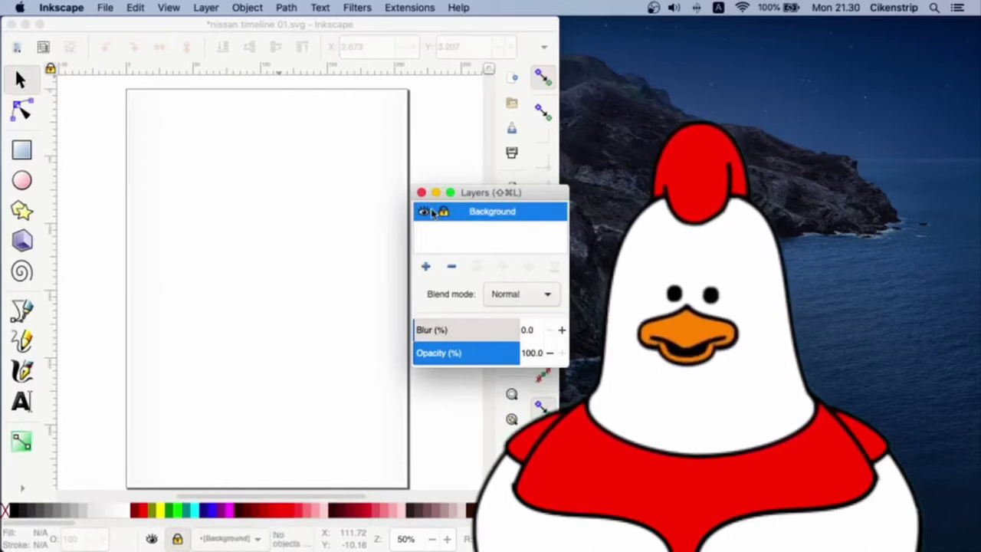
# Add a new layer named Canvas above the Background layer
pyautogui.click(426, 266)
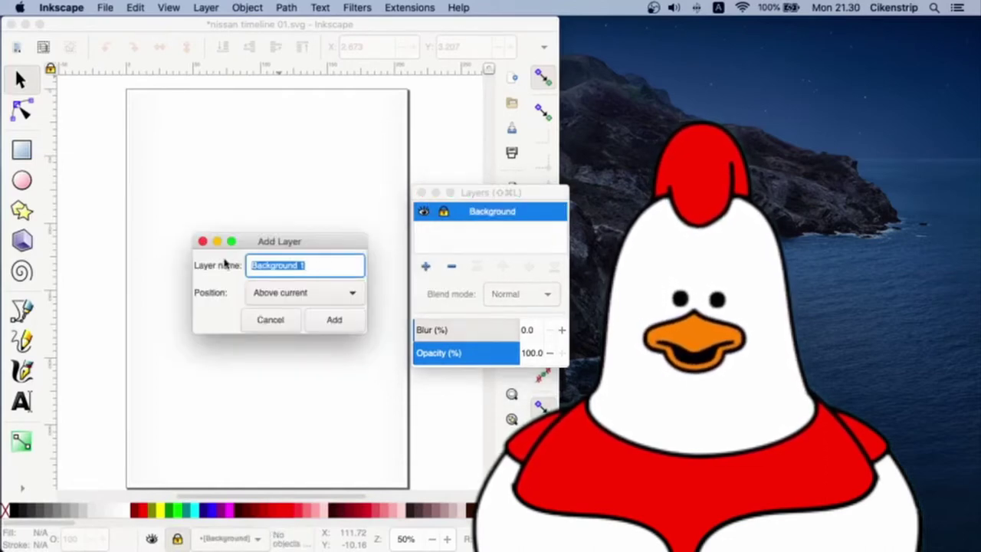
pyautogui.press('Return')
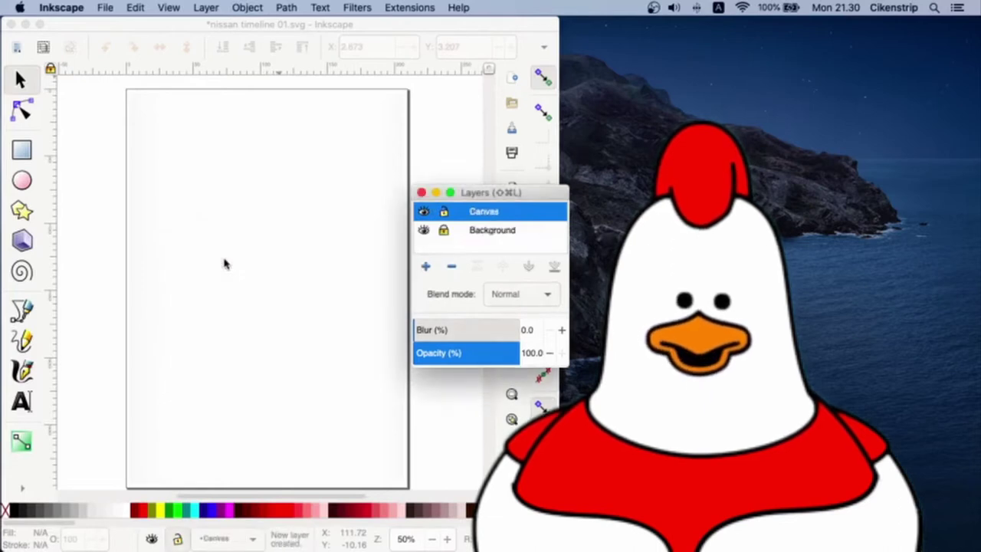
pyautogui.click(420, 192)
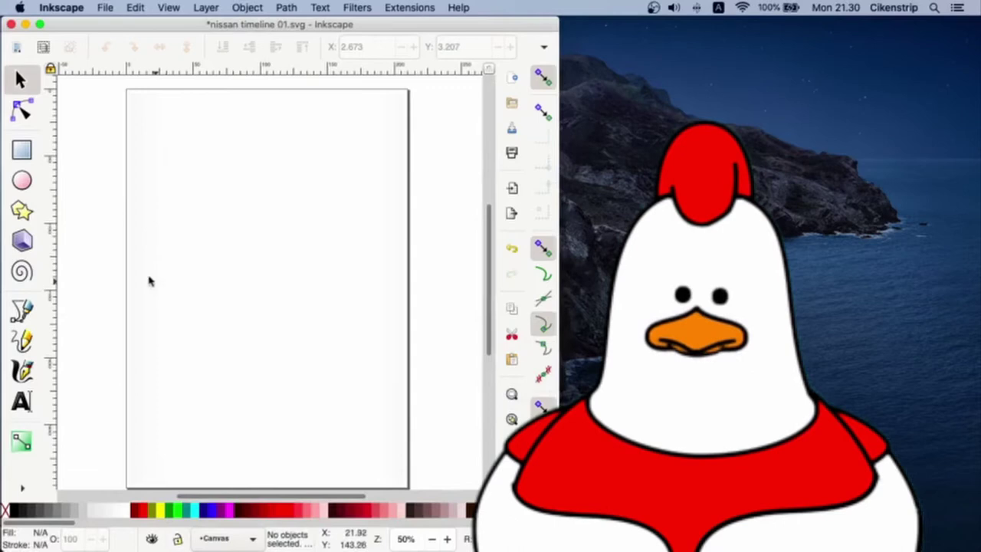
# Draw an open path with a long top line and short lower return, curving its right side into a U-bend
pyautogui.press('p')
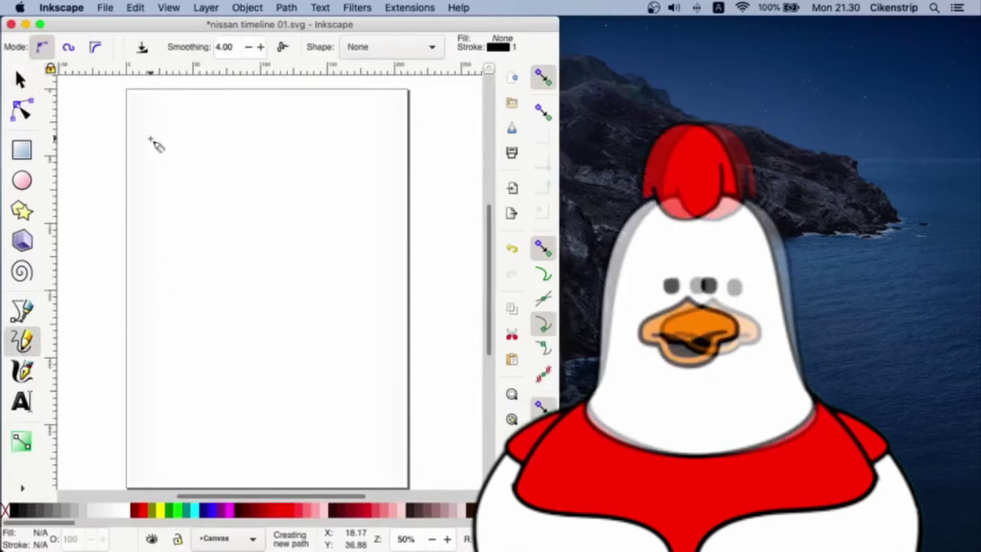
pyautogui.moveTo(151, 139)
pyautogui.mouseDown()
pyautogui.moveTo(338, 140)
pyautogui.moveTo(345, 165)
pyautogui.mouseUp()
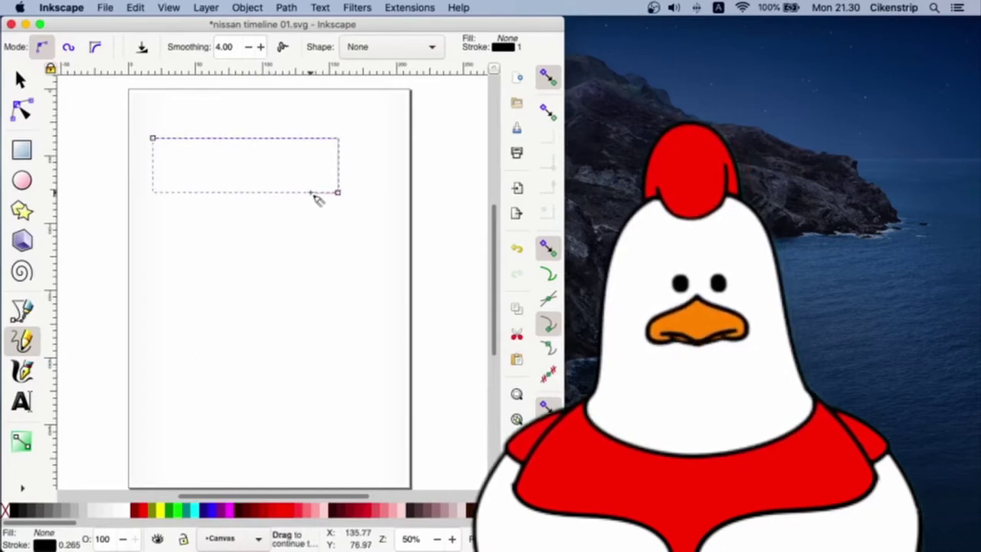
pyautogui.press('n')
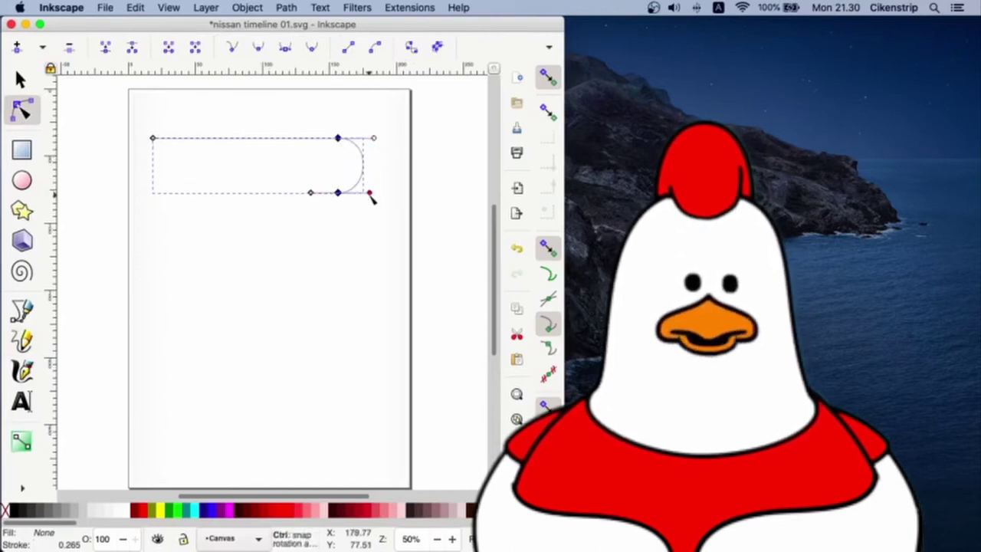
pyautogui.click(22, 79)
pyautogui.click(205, 197)
pyautogui.click(336, 193)
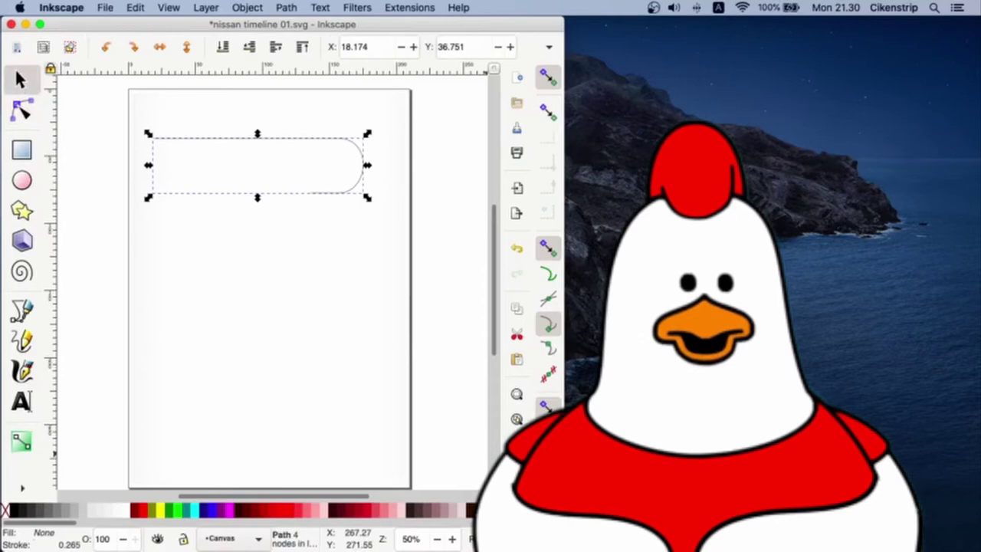
# Increase the stroke width of the U-bend path to about 14.5 mm
pyautogui.click(517, 488)
pyautogui.click(575, 425)
pyautogui.click(322, 133)
pyautogui.moveTo(250, 110)
pyautogui.mouseDown()
pyautogui.moveTo(302, 153)
pyautogui.moveTo(302, 221)
pyautogui.mouseUp()
pyautogui.click(301, 274)
pyautogui.click(301, 275)
pyautogui.click(301, 274)
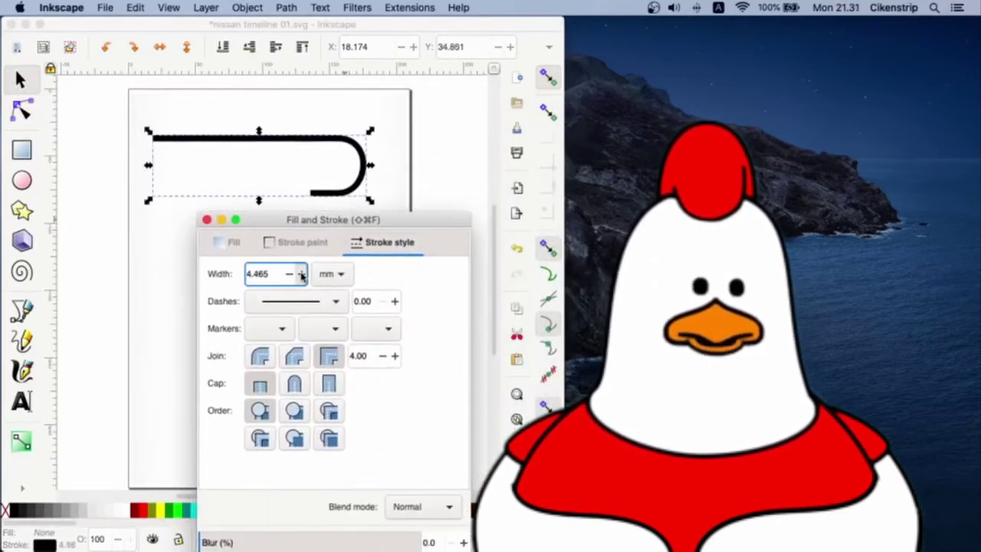
pyautogui.click(302, 274)
pyautogui.click(301, 275)
pyautogui.click(302, 274)
pyautogui.click(207, 219)
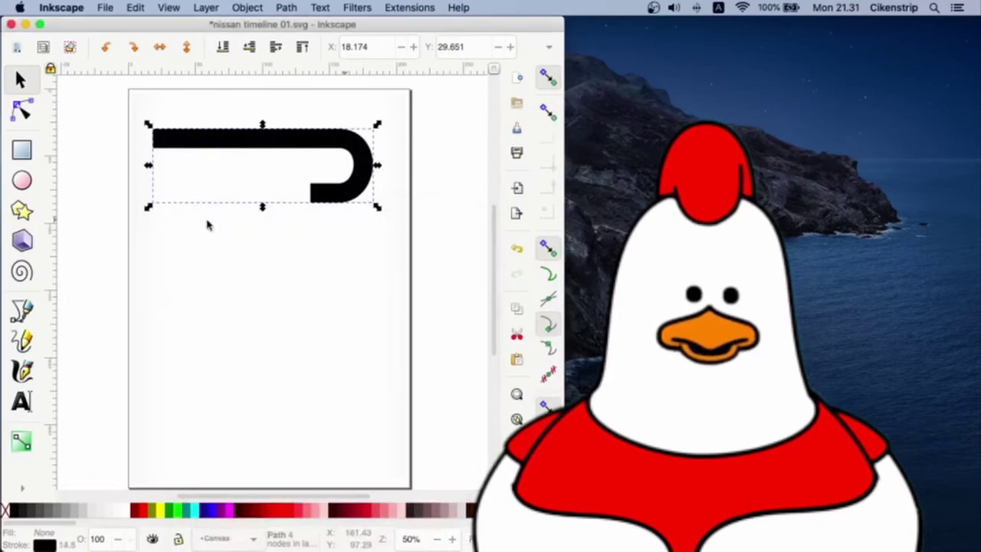
# Place a vertical guide at the end of the path's short lower segment, and delete that end node
pyautogui.click(212, 212)
pyautogui.press('n')
pyautogui.click(330, 192)
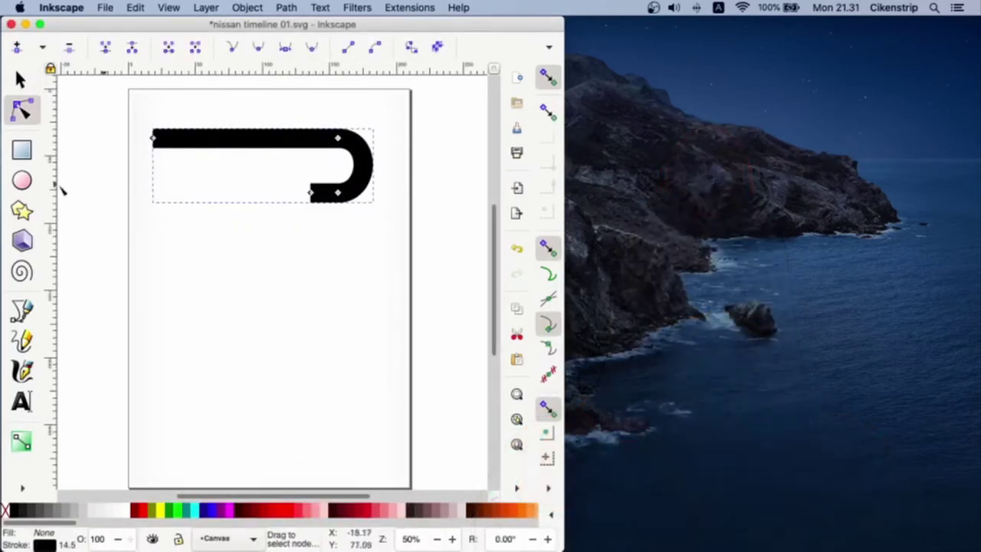
pyautogui.moveTo(51, 187); pyautogui.dragTo(312, 192)
pyautogui.click(334, 207)
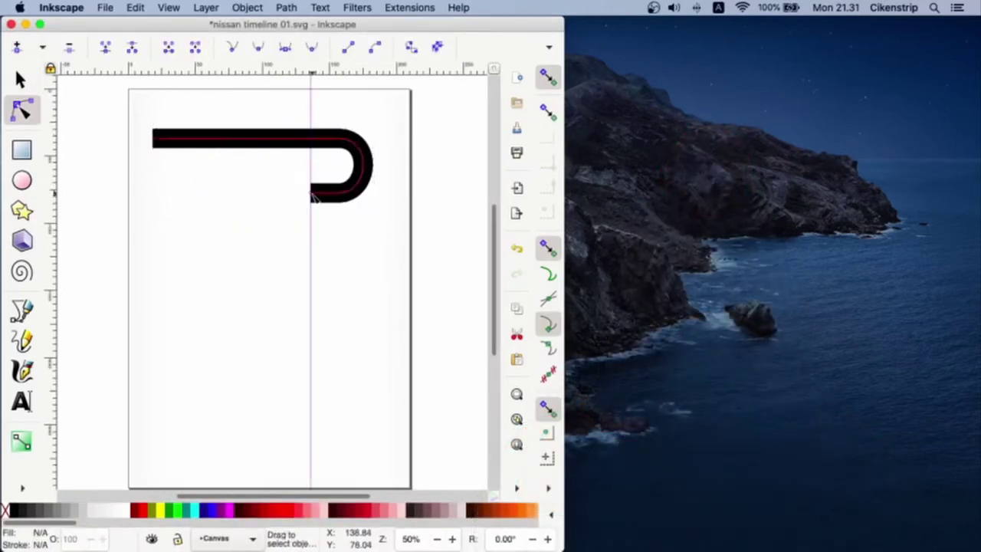
pyautogui.click(312, 192)
pyautogui.click(312, 193)
pyautogui.press('Delete')
# Try to move the bend's upper node to the guide and break the straight bar away from the curve
pyautogui.moveTo(338, 141); pyautogui.dragTo(317, 141)
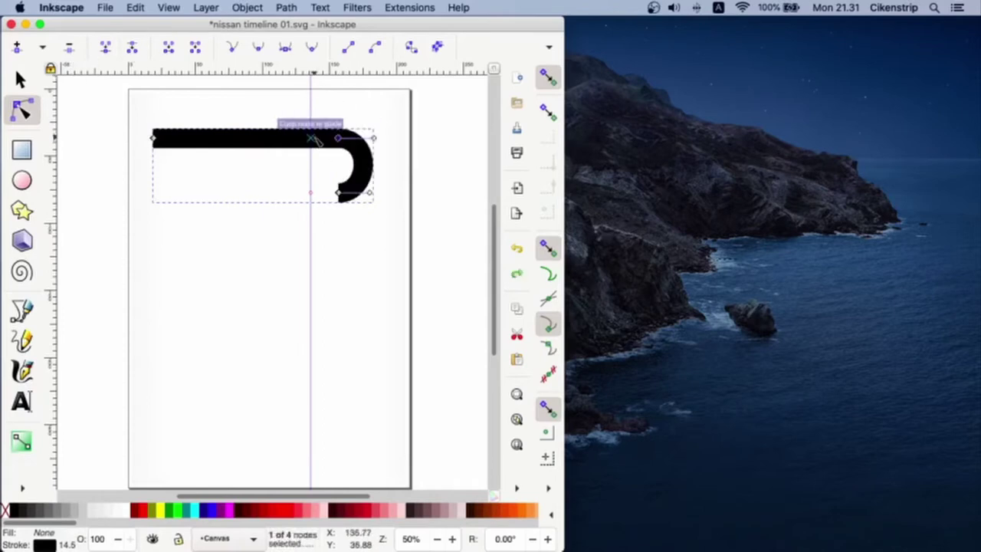
pyautogui.click(20, 80)
pyautogui.click(222, 166)
pyautogui.click(227, 144)
pyautogui.click(22, 109)
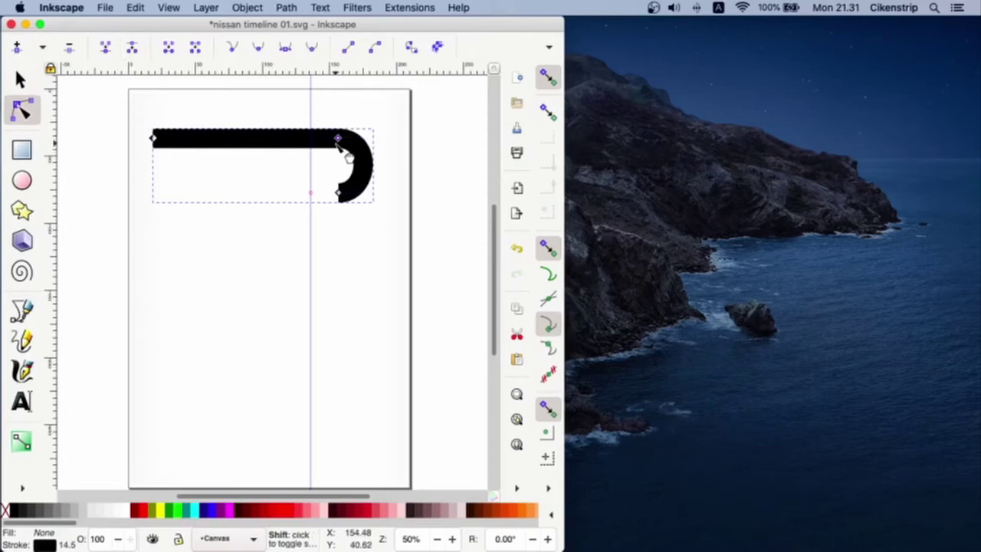
pyautogui.press('Delete')
pyautogui.press('super+z')
pyautogui.click(320, 144)
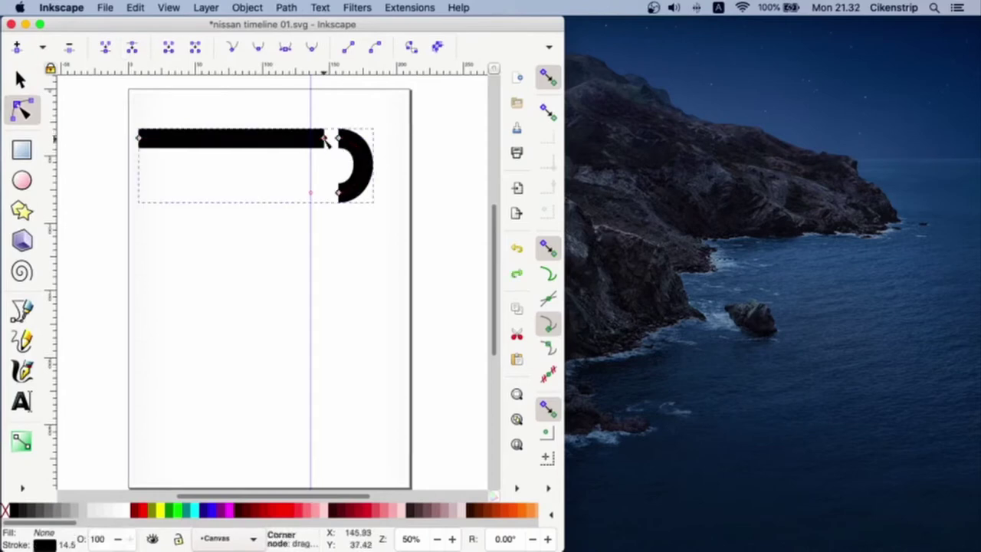
pyautogui.press('Delete')
pyautogui.press('super+z')
pyautogui.click(142, 139)
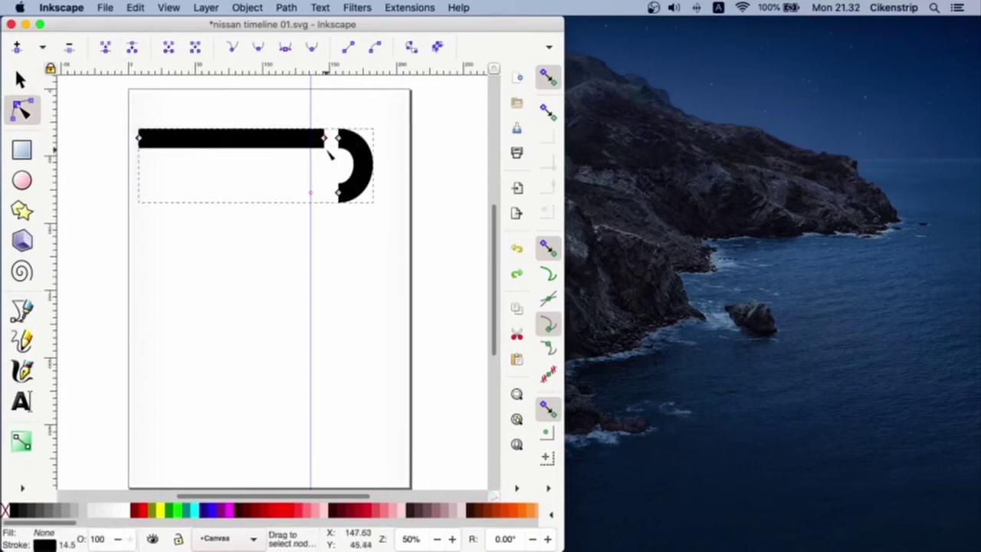
pyautogui.press('s')
pyautogui.hotkey('ctrl', 'z')
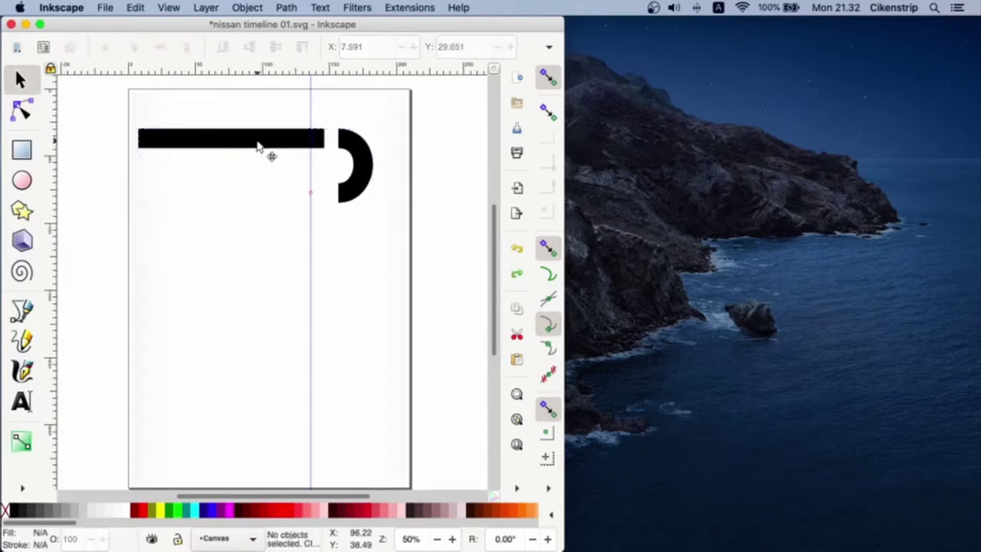
# Duplicate the thick curved path and move the copy straight down below the original
pyautogui.click(224, 137)
pyautogui.press('super+d')
pyautogui.hotkey('shift', 'Down')
pyautogui.hotkey('shift', 'Down')
pyautogui.hotkey('shift', 'Down')
pyautogui.hotkey('shift', 'Down')
pyautogui.hotkey('shift', 'Down')
pyautogui.hotkey('shift', 'Down')
pyautogui.hotkey('shift', 'Down')
pyautogui.hotkey('shift', 'Down')
pyautogui.hotkey('shift', 'Down')
pyautogui.hotkey('shift', 'Down')
pyautogui.hotkey('shift', 'Down')
pyautogui.press('n')
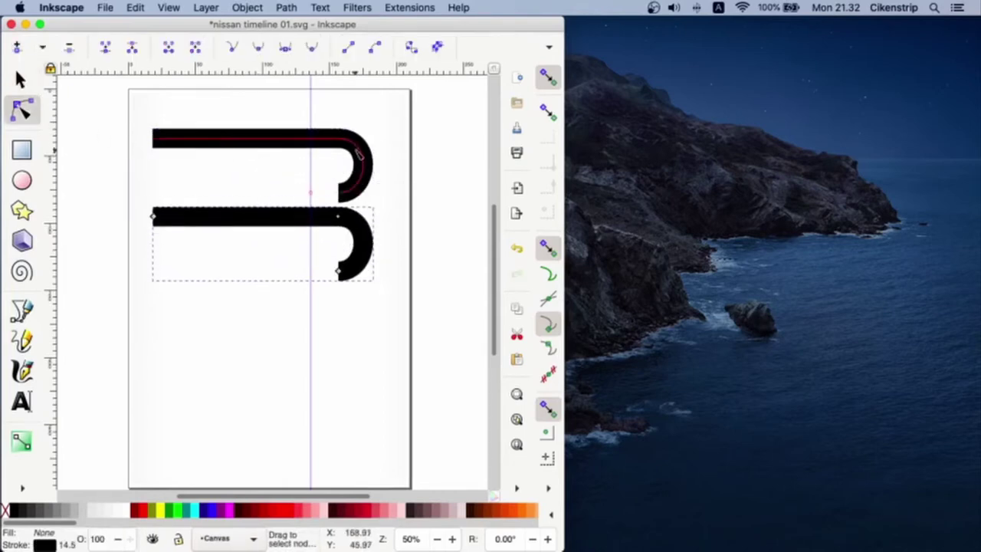
# Reduce the upper path to its straight bar and the lower copy to its curved bend by deleting the unwanted nodes
pyautogui.click(358, 150)
pyautogui.click(339, 193)
pyautogui.press('Delete')
pyautogui.press('Delete')
# Move the separate curved bend straight up to meet the end of the straight bar
pyautogui.press('s')
pyautogui.hotkey('shift', 'Up')
pyautogui.hotkey('shift', 'Up')
pyautogui.hotkey('shift', 'Up')
pyautogui.hotkey('shift', 'Up')
pyautogui.hotkey('shift', 'Up')
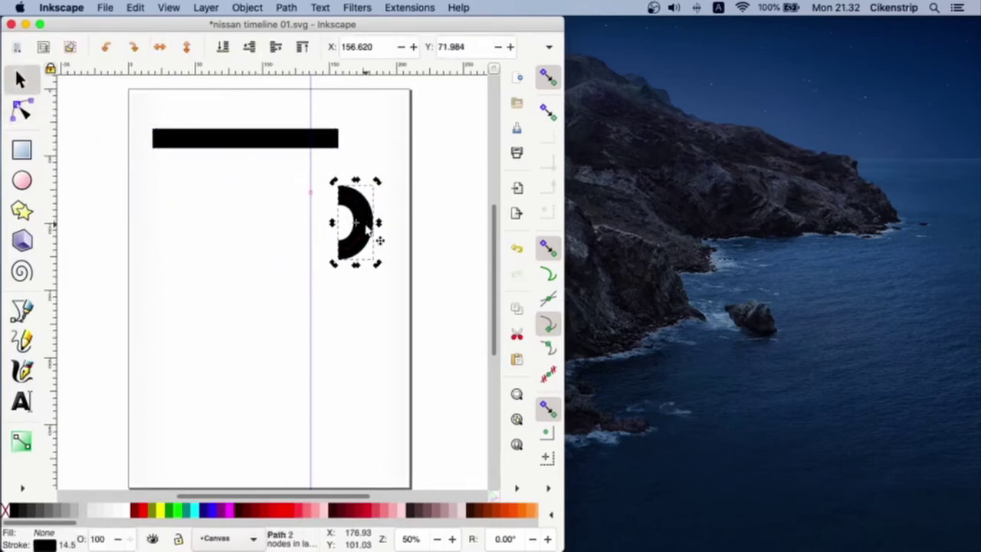
pyautogui.press('Escape')
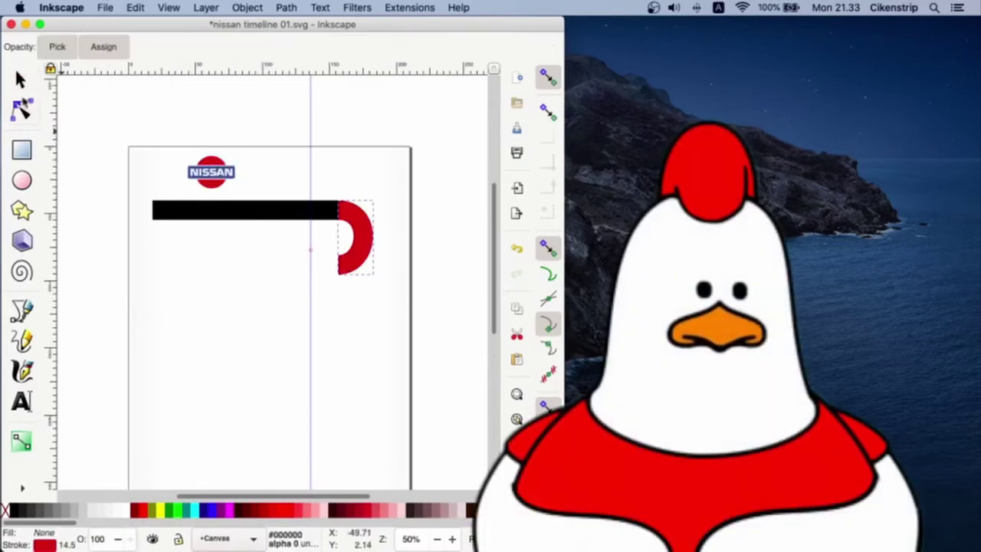
# Color the straight bar's stroke with the blue picked from the Nissan logo
pyautogui.click(230, 211)
pyautogui.click(22, 488)
pyautogui.click(79, 399)
pyautogui.keyDown('shift'); pyautogui.click(212, 177); pyautogui.keyUp('shift')
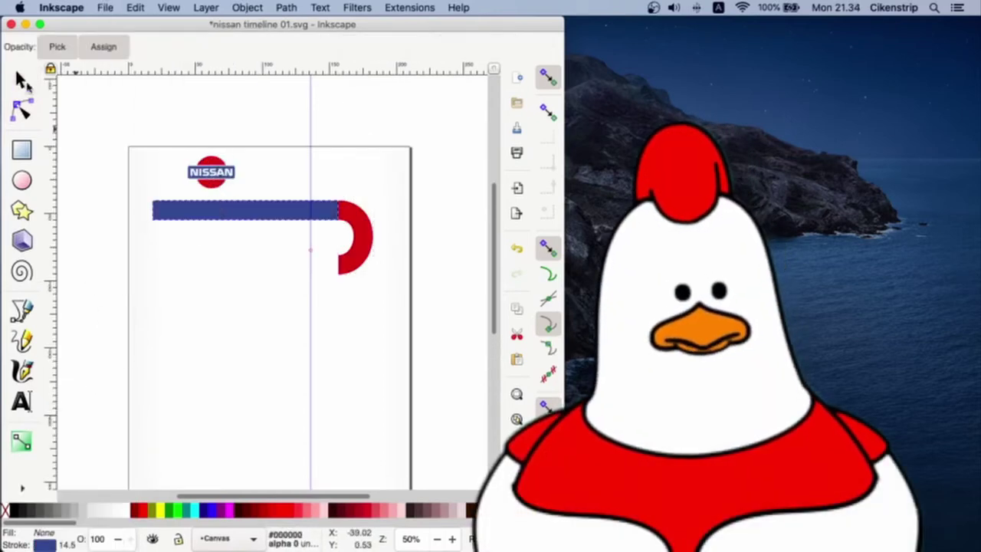
pyautogui.click(22, 81)
pyautogui.click(447, 195)
# Duplicate the blue bar and move the copy's start node to the bar's middle, keeping only the half next to the bend
pyautogui.click(289, 213)
pyautogui.rightClick(182, 213)
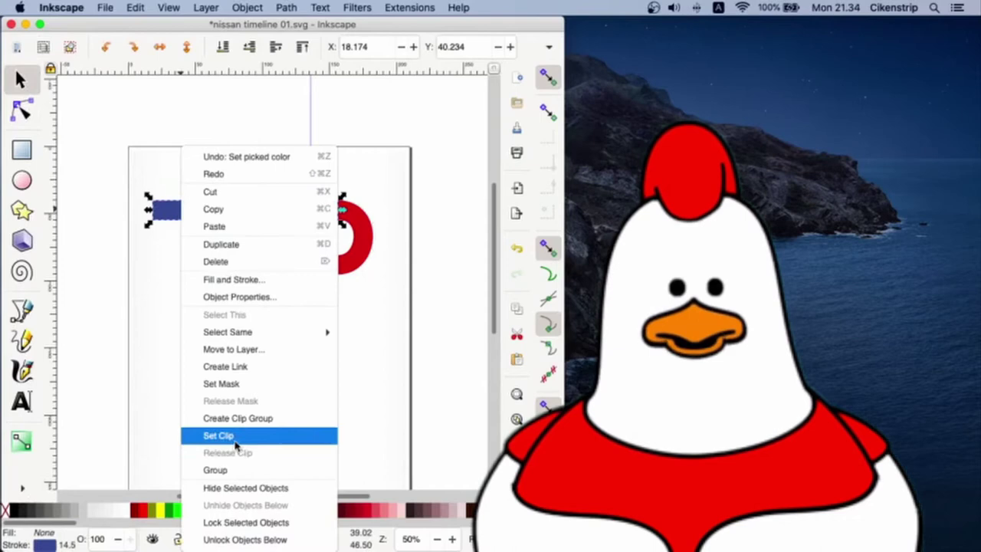
pyautogui.click(148, 235)
pyautogui.click(23, 111)
pyautogui.moveTo(152, 210); pyautogui.dragTo(245, 211)
pyautogui.click(22, 81)
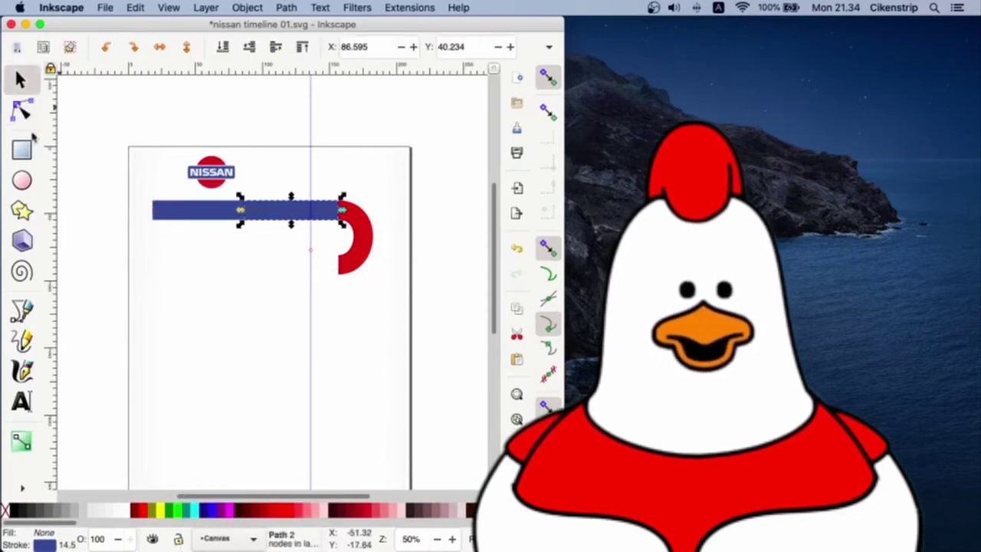
# Apply a linear gradient to the stroke of the shortened bar
pyautogui.click(516, 487)
pyautogui.click(553, 427)
pyautogui.moveTo(311, 191)
pyautogui.mouseDown()
pyautogui.moveTo(479, 121)
pyautogui.moveTo(293, 243)
pyautogui.mouseUp()
pyautogui.click(288, 262)
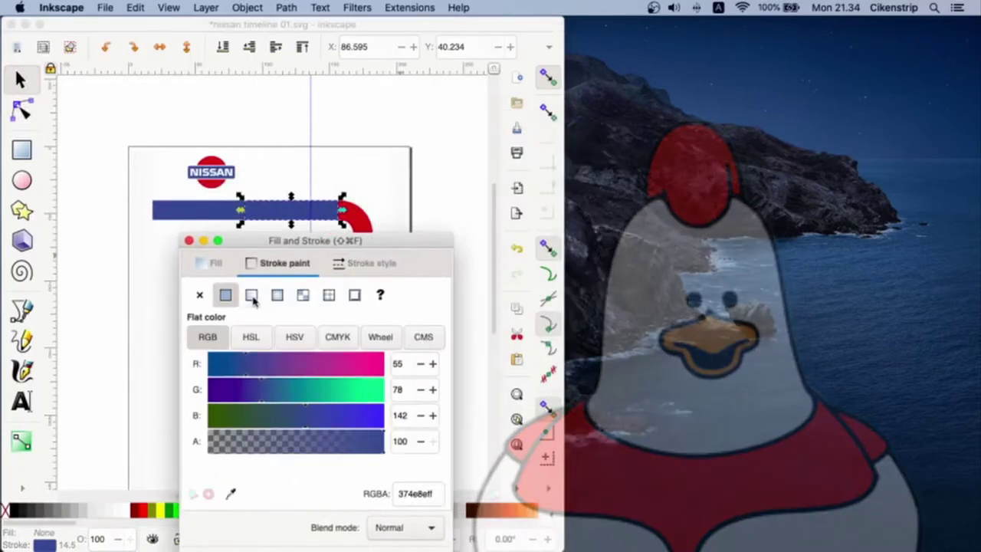
pyautogui.click(252, 295)
pyautogui.moveTo(197, 236); pyautogui.dragTo(332, 246)
# Set the gradient's starting stop to the bar's blue and its end stop to the bend's red
pyautogui.click(21, 113)
pyautogui.click(245, 210)
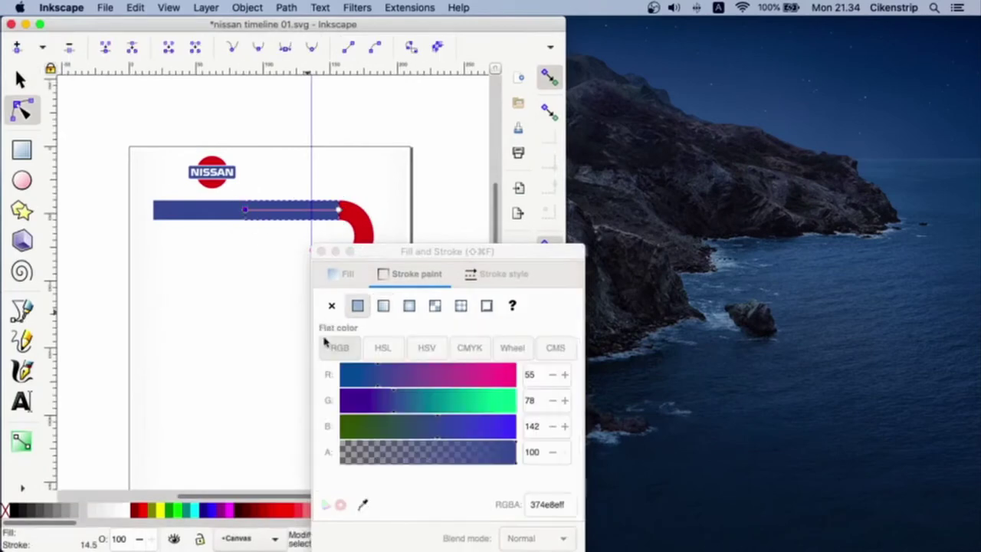
pyautogui.click(362, 507)
pyautogui.click(188, 211)
pyautogui.click(338, 210)
pyautogui.click(362, 506)
pyautogui.click(354, 212)
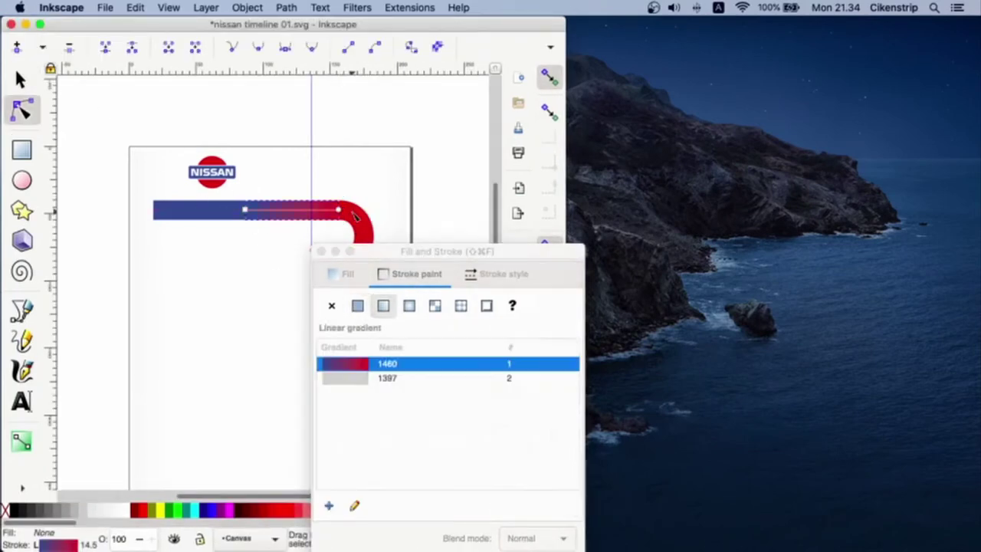
# Close the Fill and Stroke dialog, then select both bars and the bend and duplicate them
pyautogui.click(22, 80)
pyautogui.click(321, 251)
pyautogui.click(411, 259)
pyautogui.moveTo(433, 286); pyautogui.dragTo(149, 191)
pyautogui.press('super+d')
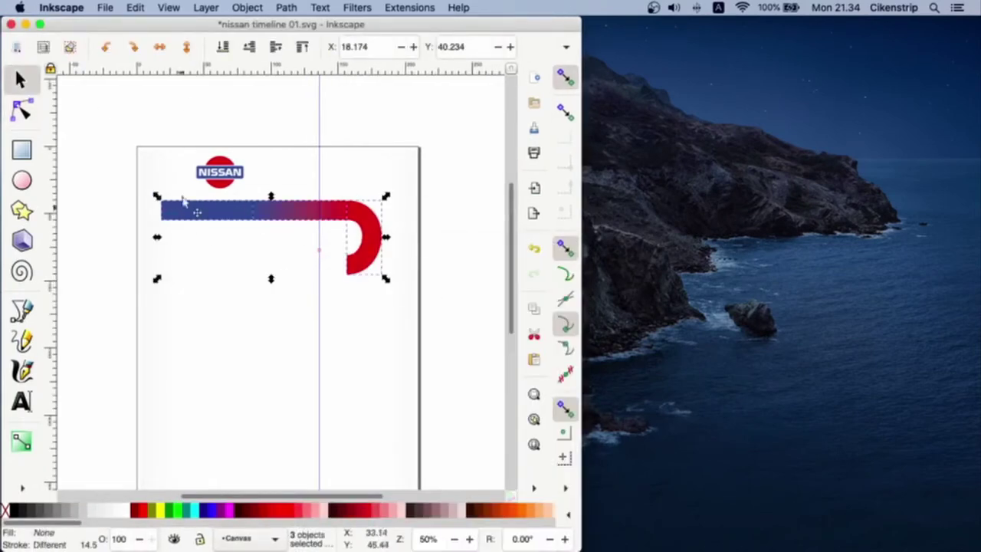
# Try to rotate the three ungrouped duplicates by 180 degrees
pyautogui.click(132, 50)
pyautogui.click(132, 50)
pyautogui.press('super+z')
pyautogui.press('super+z')
# Group the duplicated bars and bend and rotate the group by 180 degrees
pyautogui.rightClick(234, 210)
pyautogui.click(281, 470)
pyautogui.click(132, 48)
pyautogui.click(132, 47)
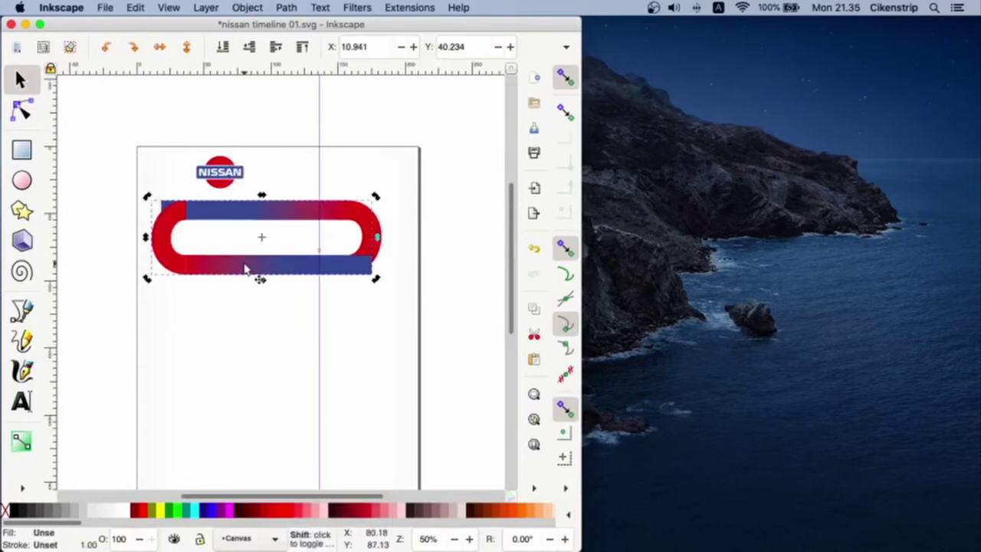
# Flip the group vertically and move it down so its bar lines up with the lower end of the first bend
pyautogui.hotkey('shift', 'Down')
pyautogui.hotkey('shift', 'Down')
pyautogui.hotkey('shift', 'Down')
pyautogui.hotkey('shift', 'Down')
pyautogui.hotkey('shift', 'Down')
pyautogui.hotkey('shift', 'Down')
pyautogui.hotkey('shift', 'Down')
pyautogui.hotkey('shift', 'Down')
pyautogui.press('v')
pyautogui.press('Up')
pyautogui.press('Up')
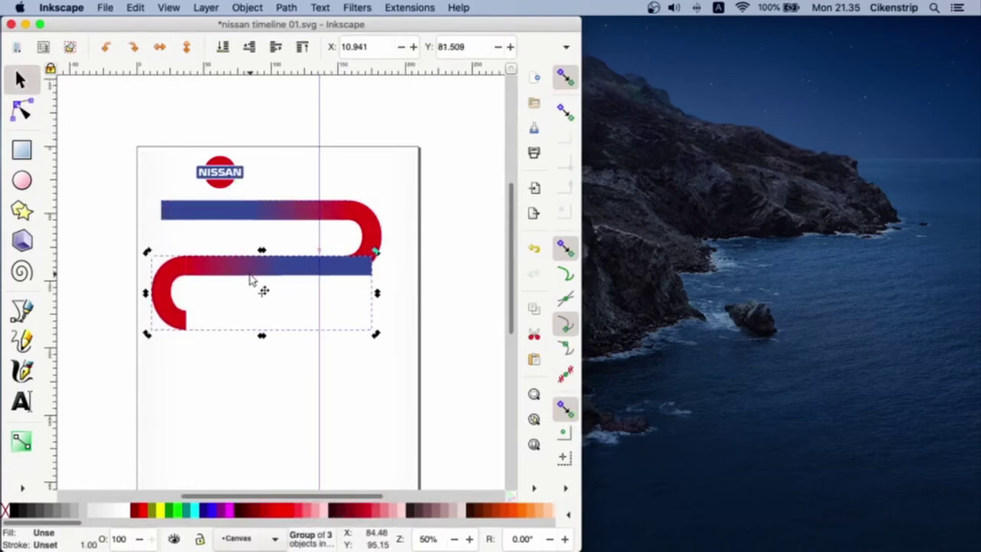
pyautogui.press('Up')
pyautogui.click(457, 300)
# Remove the vertical guide from the canvas
pyautogui.click(22, 110)
pyautogui.press('+')
pyautogui.moveTo(335, 155); pyautogui.dragTo(130, 230)
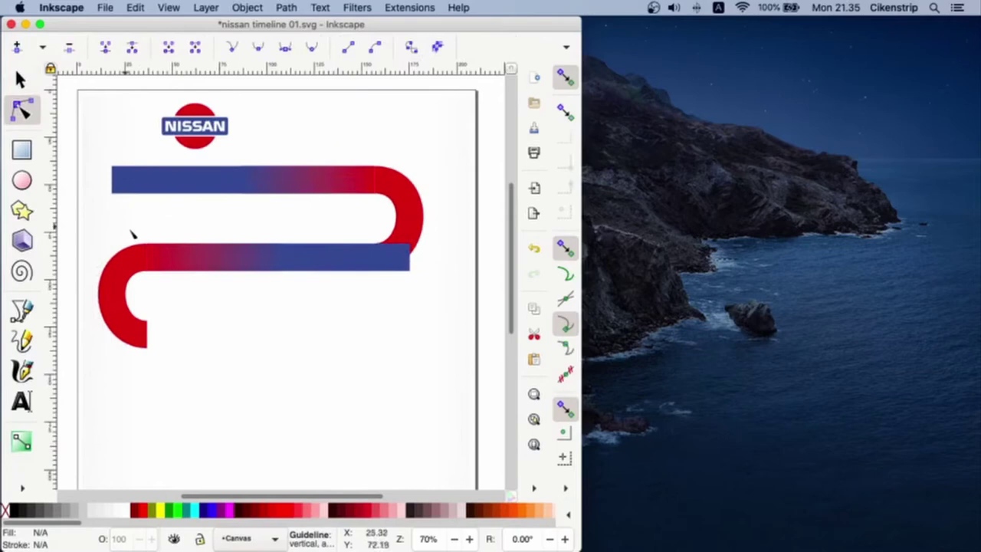
pyautogui.keyDown('shift'); pyautogui.click(6, 512); pyautogui.keyUp('shift')
pyautogui.press('super+z')
# Shorten the lower row's plain blue bar by moving its right end node back toward the middle
pyautogui.click(21, 80)
pyautogui.click(349, 261)
pyautogui.click(22, 110)
pyautogui.click(361, 263)
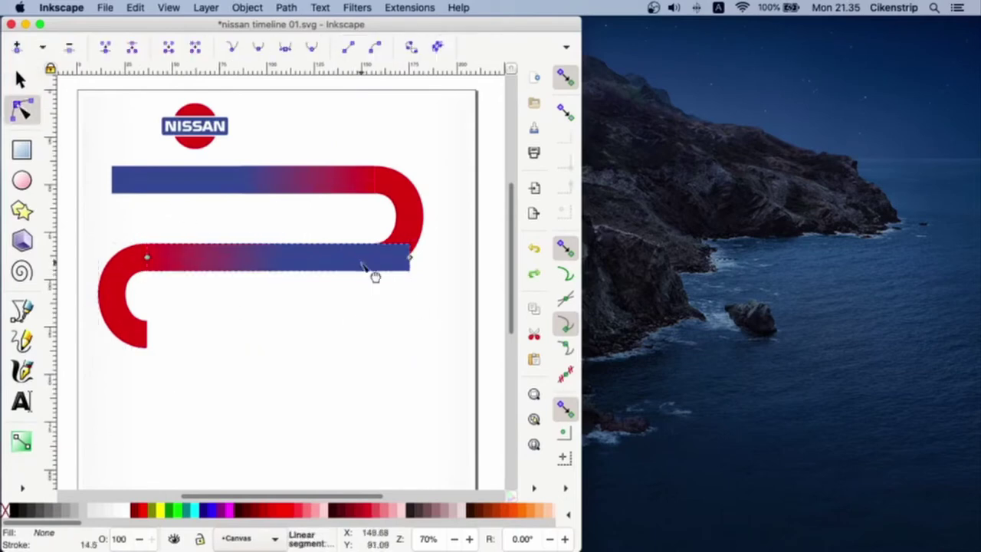
pyautogui.moveTo(410, 257); pyautogui.dragTo(283, 263)
pyautogui.press('s')
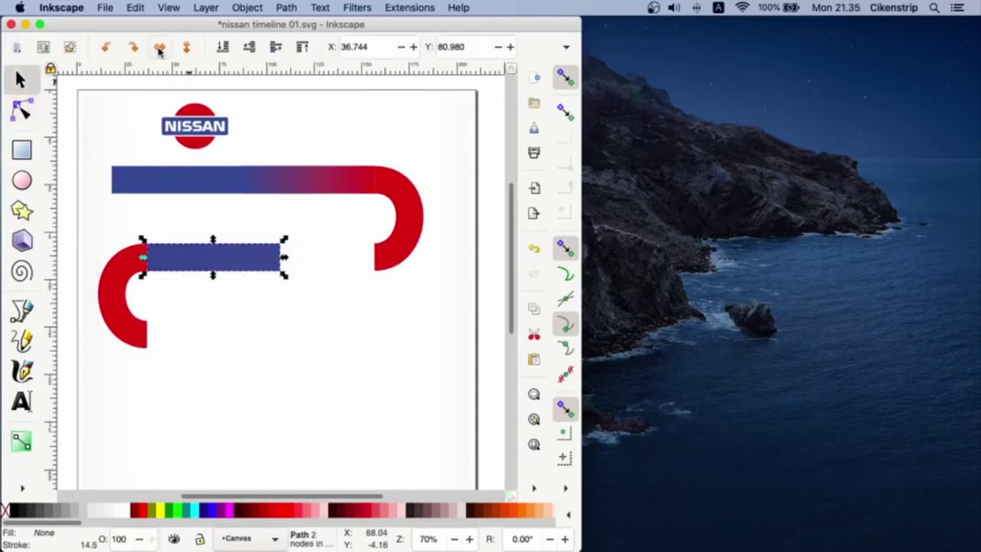
# Delete the plain blue bar that covers the lower row's gradient piece
pyautogui.moveTo(196, 265); pyautogui.dragTo(291, 263)
pyautogui.press('Delete')
pyautogui.click(207, 260)
# Duplicate the upper row's gradient bar and move the copy straight down into the lower row
pyautogui.click(307, 184)
pyautogui.press('super+d')
pyautogui.hotkey('shift', 'Down')
pyautogui.hotkey('shift', 'Down')
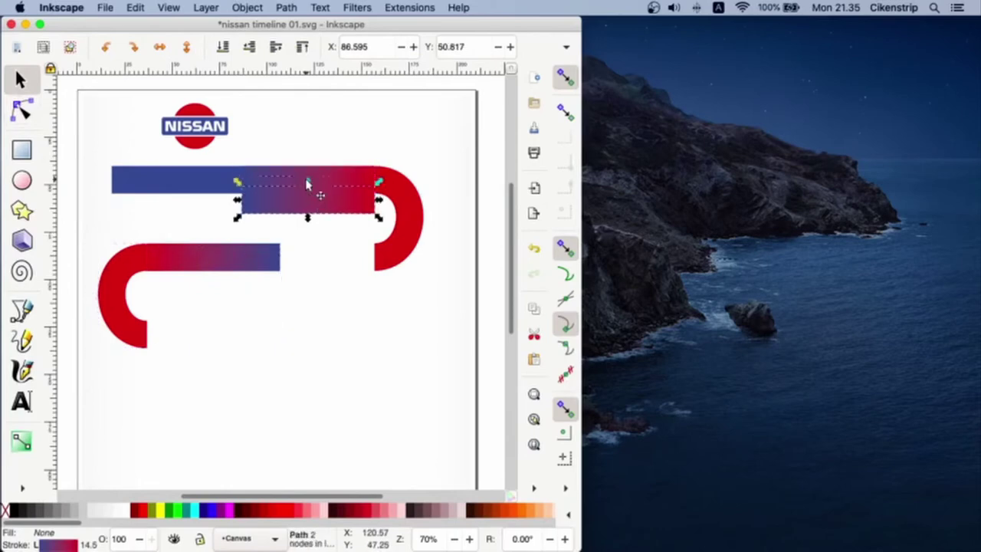
pyautogui.hotkey('shift', 'Down')
pyautogui.hotkey('shift', 'Down')
pyautogui.hotkey('shift', 'Down')
pyautogui.hotkey('shift', 'Down')
pyautogui.hotkey('shift', 'Down')
pyautogui.hotkey('shift', 'Down')
pyautogui.press('Up')
pyautogui.press('Up')
pyautogui.press('Up')
# Nudge the right-hand bend one step left against the bars
pyautogui.click(405, 250)
pyautogui.press('Left')
pyautogui.click(400, 343)
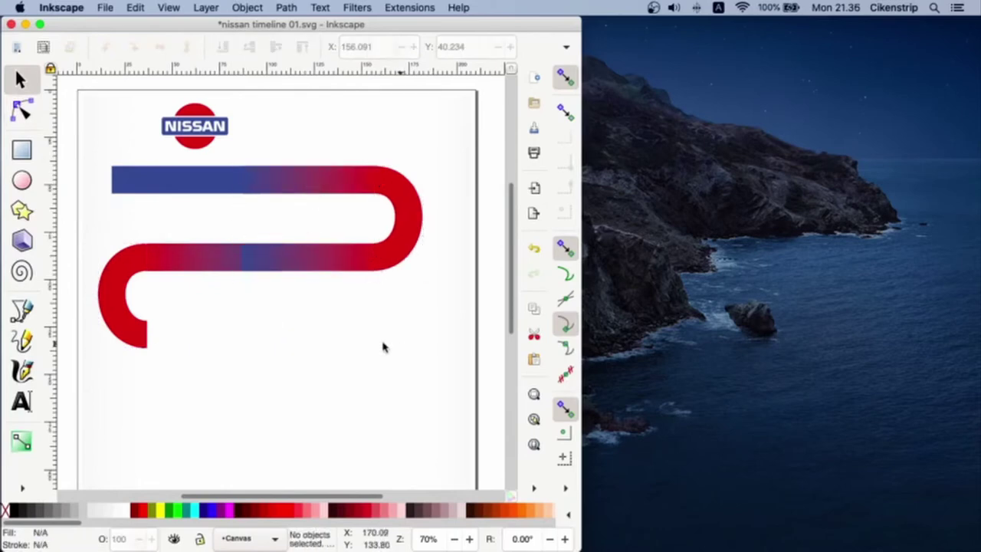
# Ungroup the lower row's bar and left-hand bend, and delete the copied gradient bar beside the right-hand bend
pyautogui.click(264, 265)
pyautogui.moveTo(266, 263); pyautogui.dragTo(268, 263)
pyautogui.click(232, 265)
pyautogui.rightClick(217, 262)
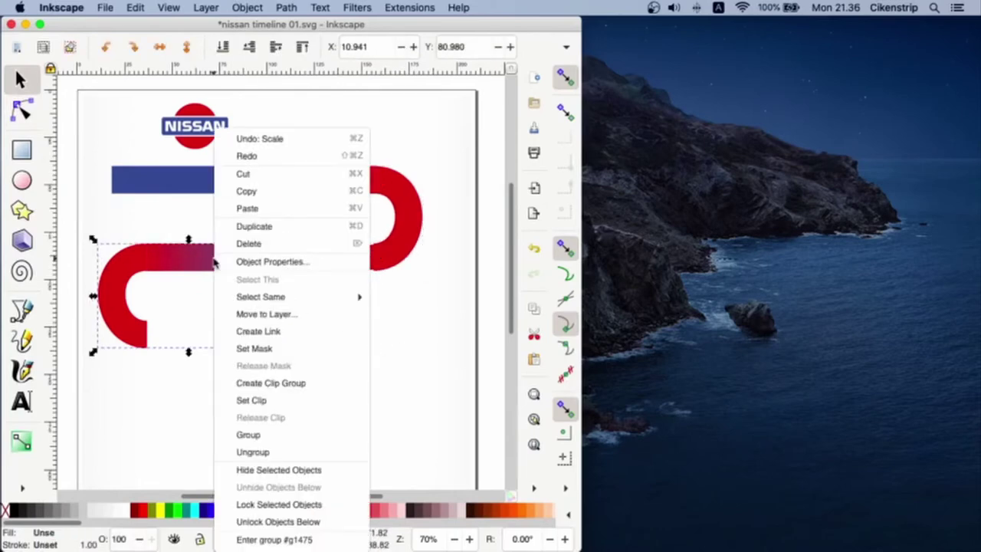
pyautogui.click(250, 450)
pyautogui.click(254, 278)
pyautogui.click(328, 262)
pyautogui.press('Delete')
# Try to stretch a copy of the lower row's gradient bar across to the right-hand bend
pyautogui.click(268, 267)
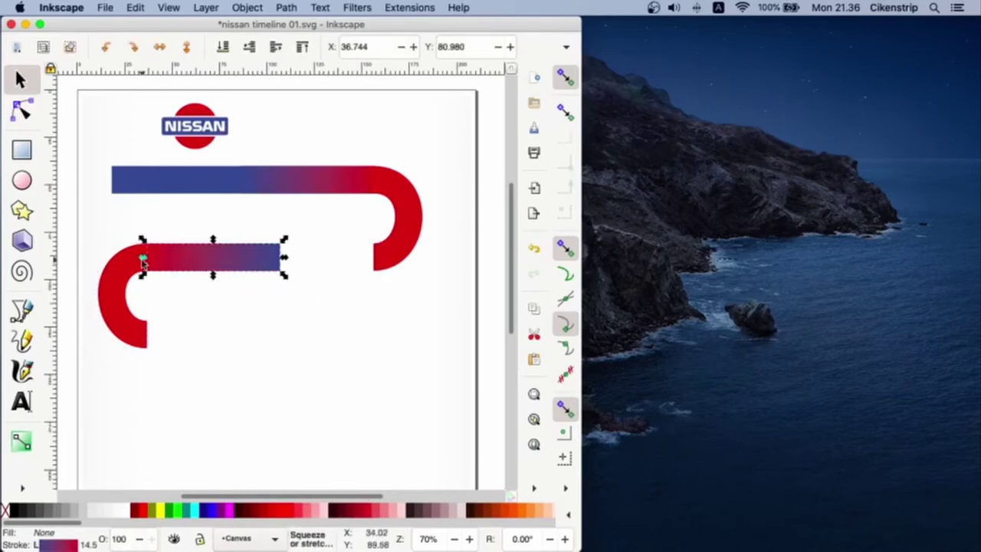
pyautogui.moveTo(144, 257); pyautogui.dragTo(373, 259)
pyautogui.click(256, 372)
pyautogui.click(313, 262)
pyautogui.press('Delete')
# Fit a mirrored copy of the lower gradient bar against the right-hand bend and shift its blue gradient stop slightly inward
pyautogui.click(245, 262)
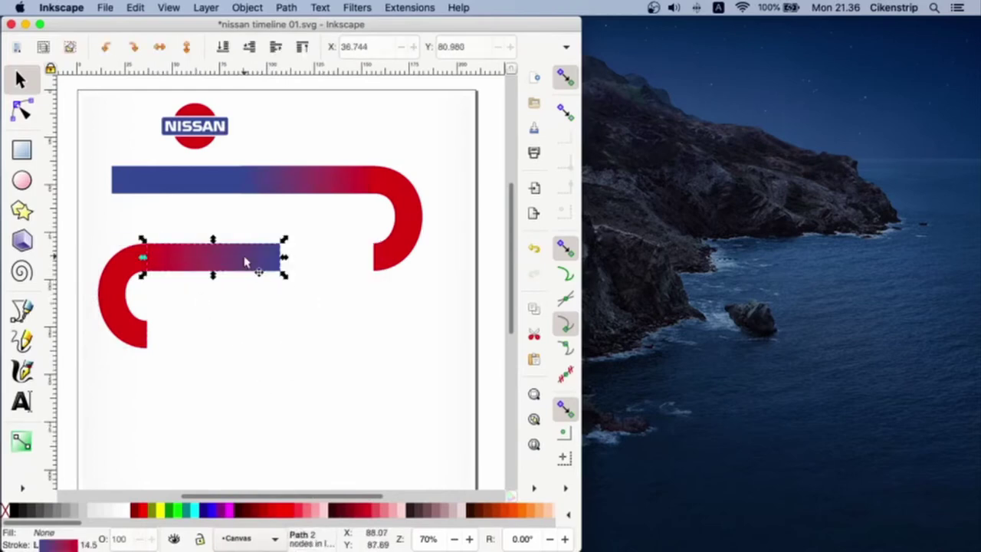
pyautogui.moveTo(247, 261)
pyautogui.mouseDown()
pyautogui.moveTo(339, 261)
pyautogui.moveTo(261, 259)
pyautogui.mouseUp()
pyautogui.click(325, 295)
pyautogui.click(22, 111)
pyautogui.click(265, 262)
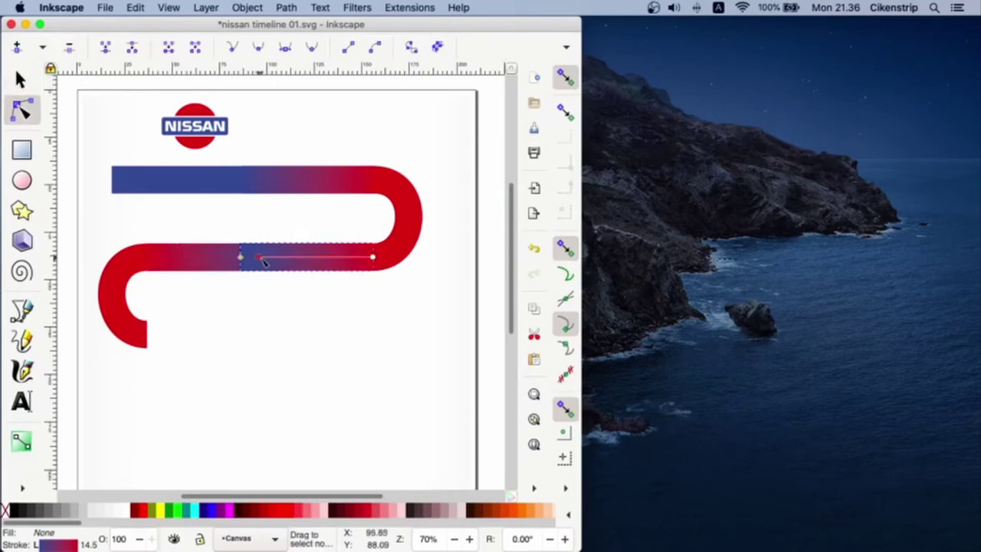
pyautogui.click(259, 260)
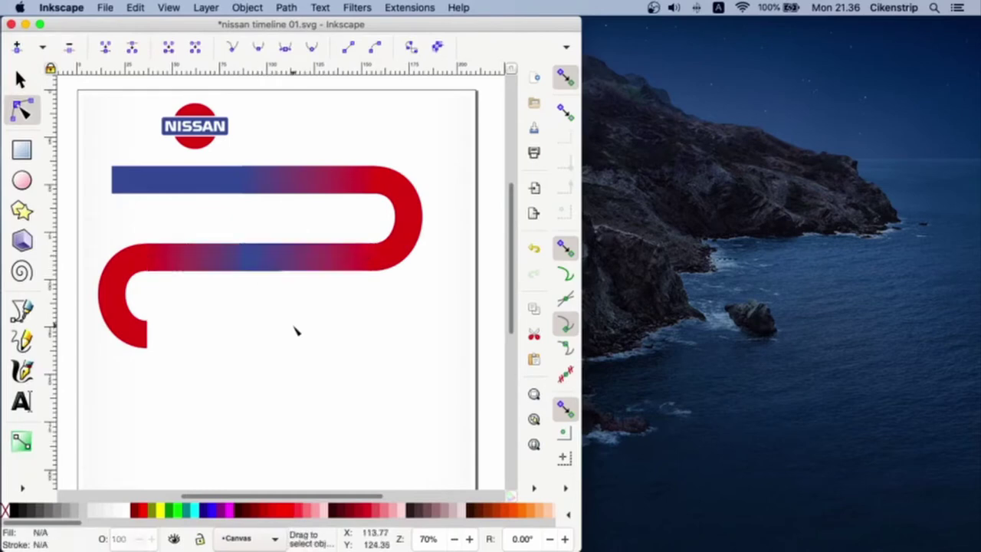
# Raise the lower row's left gradient bar one level in the stacking order
pyautogui.press('+')
pyautogui.scroll(-2, 172, 282)
pyautogui.scroll(5, 162, 296)
pyautogui.hscroll(-3, 230, 337)
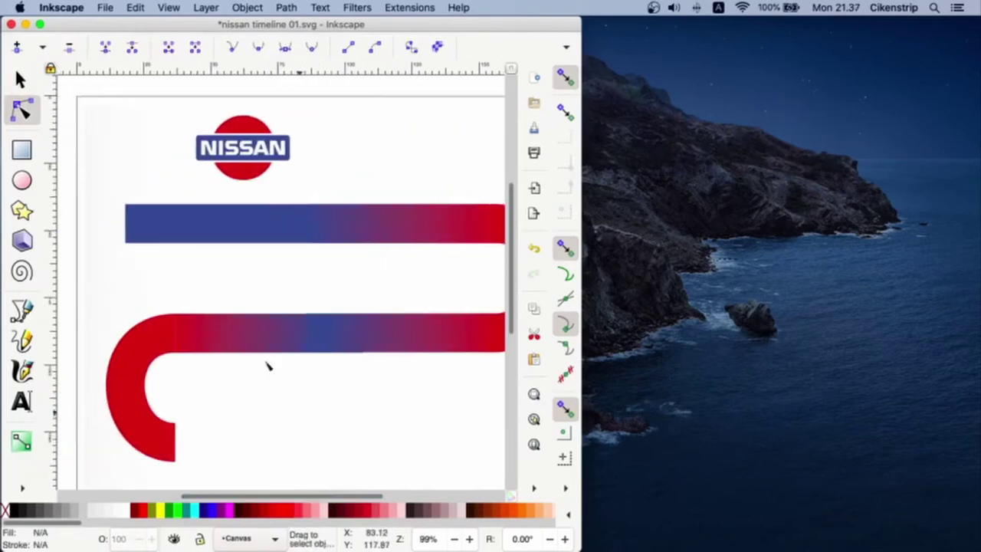
pyautogui.press('s')
pyautogui.click(184, 342)
pyautogui.click(276, 48)
pyautogui.click(272, 412)
# Raise the left-hand bend to the top of the stack and nudge it one step right to overlap the bar
pyautogui.click(141, 356)
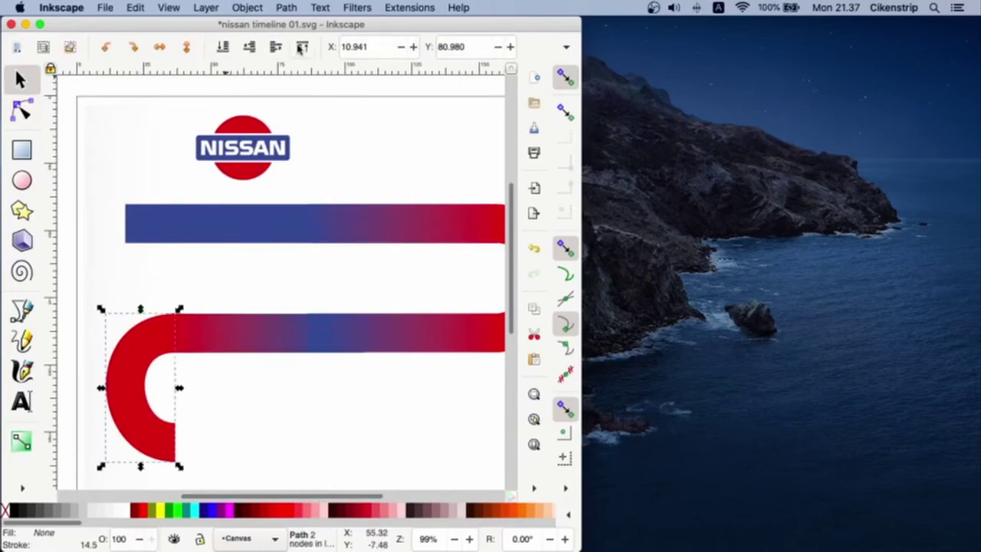
pyautogui.click(302, 47)
pyautogui.click(237, 403)
pyautogui.click(153, 361)
pyautogui.press('Right')
pyautogui.click(230, 452)
# Try to nudge the lower row's right gradient bar down one step
pyautogui.moveTo(229, 498); pyautogui.dragTo(236, 499)
pyautogui.click(293, 337)
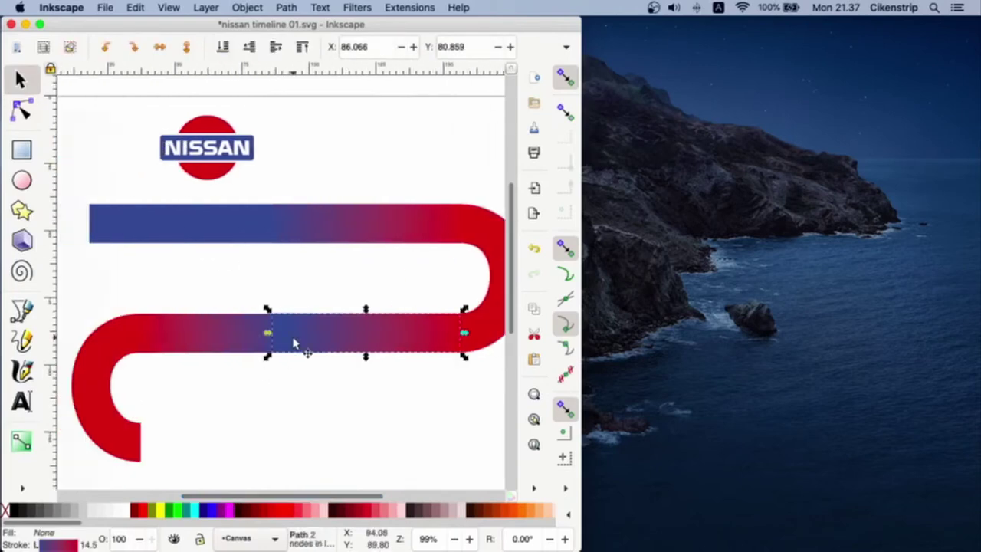
pyautogui.press('Down')
pyautogui.press('super+z')
# Line up the lower row's bend and gradient bars using Align and Distribute, relative to the last selected object
pyautogui.click(138, 383)
pyautogui.press('-')
pyautogui.moveTo(98, 464); pyautogui.dragTo(418, 295)
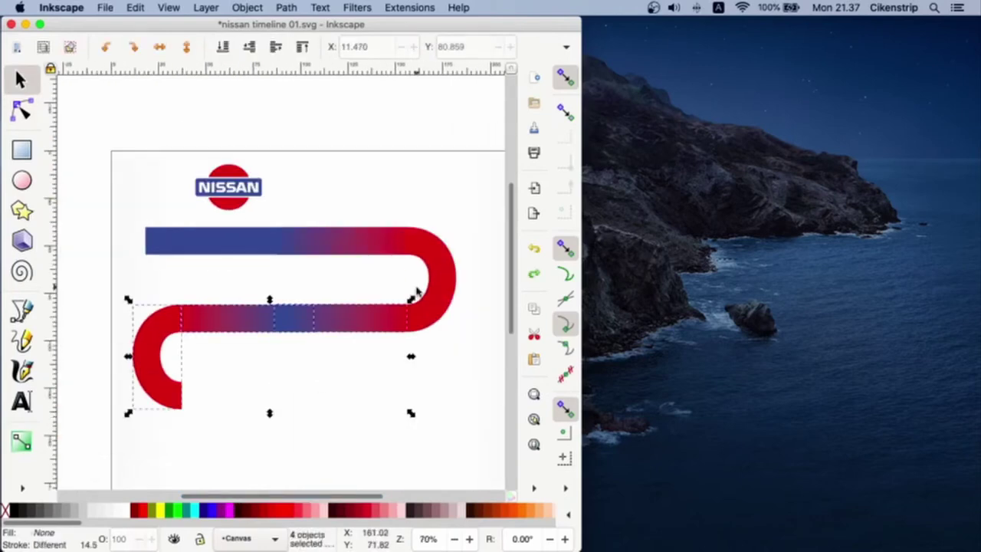
pyautogui.click(534, 487)
pyautogui.click(613, 493)
pyautogui.moveTo(481, 163); pyautogui.dragTo(606, 181)
pyautogui.click(337, 408)
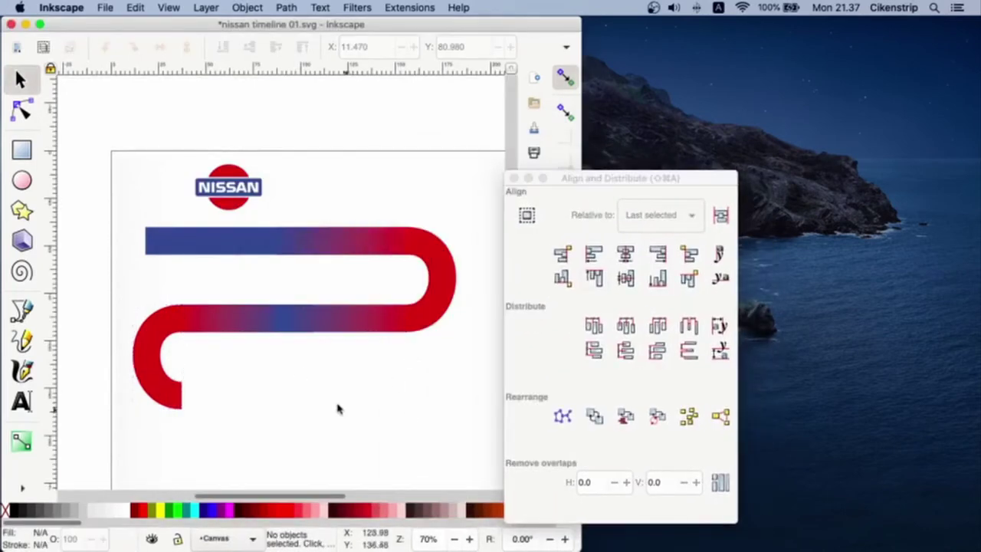
# Close the Align and Distribute dialog and save the document
pyautogui.click(339, 327)
pyautogui.click(348, 371)
pyautogui.press('+')
pyautogui.click(514, 177)
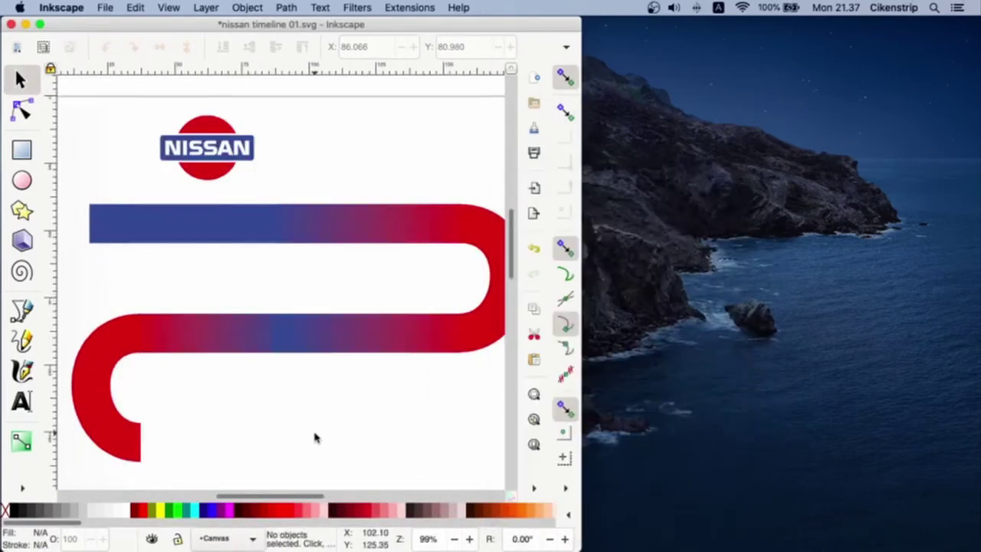
pyautogui.press('-')
pyautogui.press('-')
pyautogui.press('super+s')
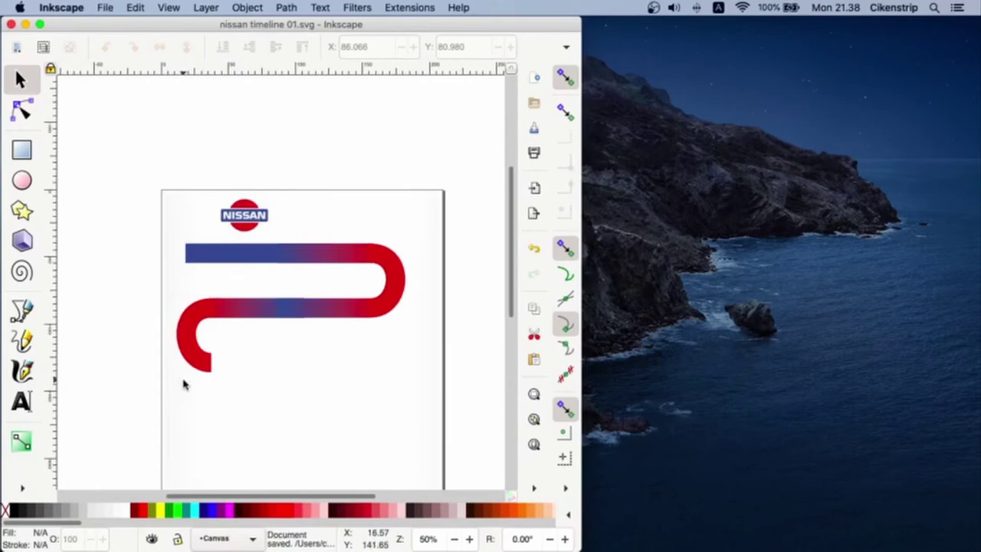
# Draw a white circle about 26 mm across over the middle of the upper bar and enlarge it slightly
pyautogui.press('e')
pyautogui.moveTo(269, 241); pyautogui.dragTo(307, 279)
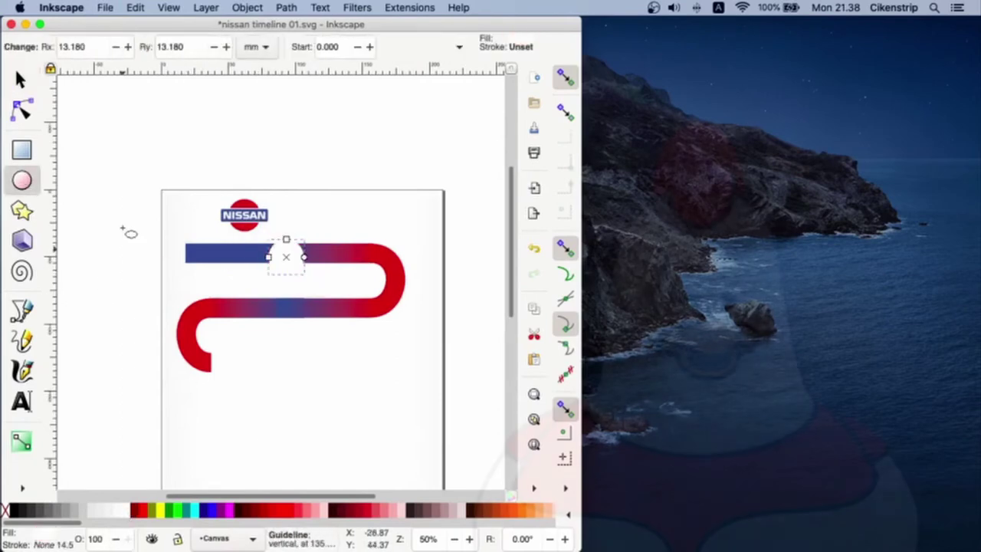
pyautogui.press('s')
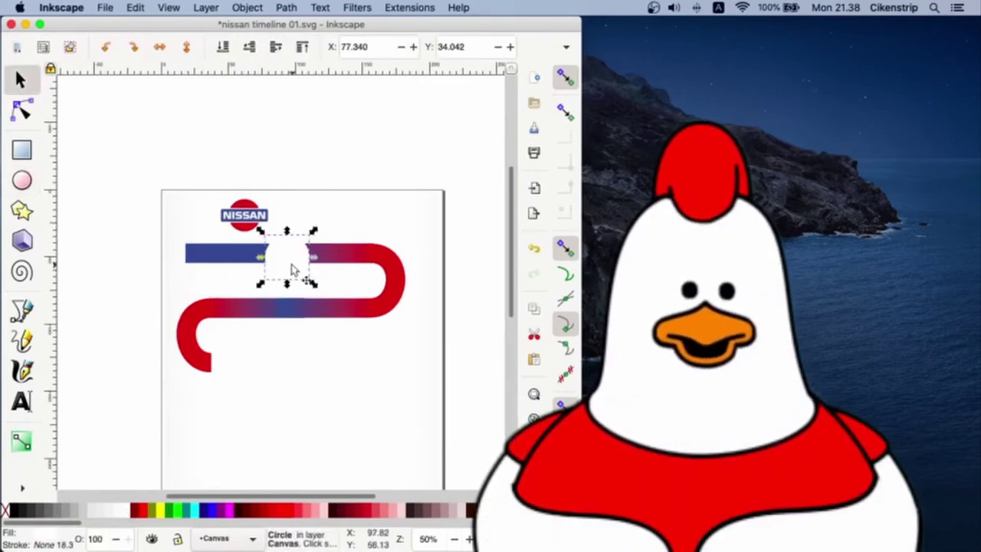
# Give the circle a stroke in the blue picked from the upper bar
pyautogui.click(22, 488)
pyautogui.click(65, 397)
pyautogui.click(233, 257)
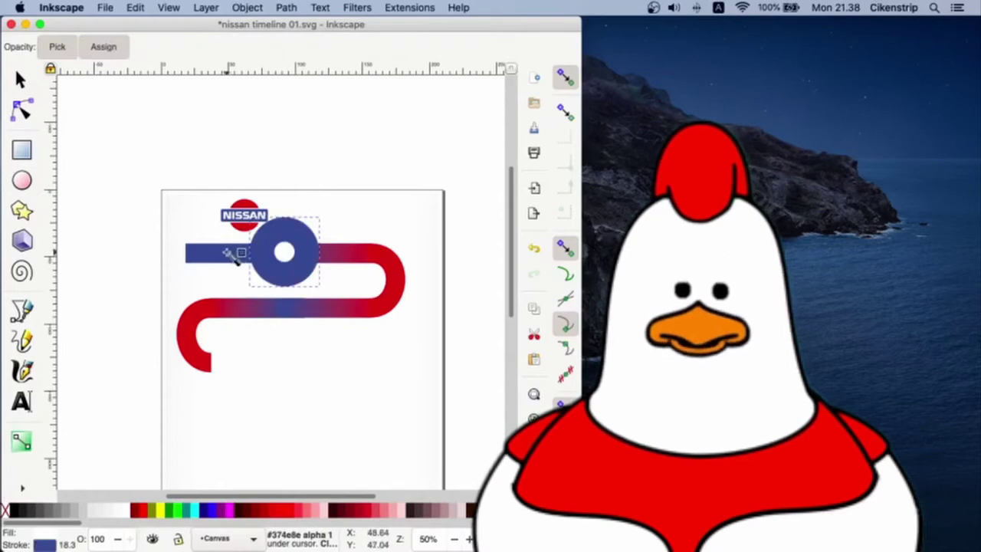
# Set the circle's stroke width to 4 mm
pyautogui.click(596, 426)
pyautogui.click(345, 129)
pyautogui.moveTo(227, 161); pyautogui.dragTo(181, 161)
pyautogui.write('4')
pyautogui.press('Return')
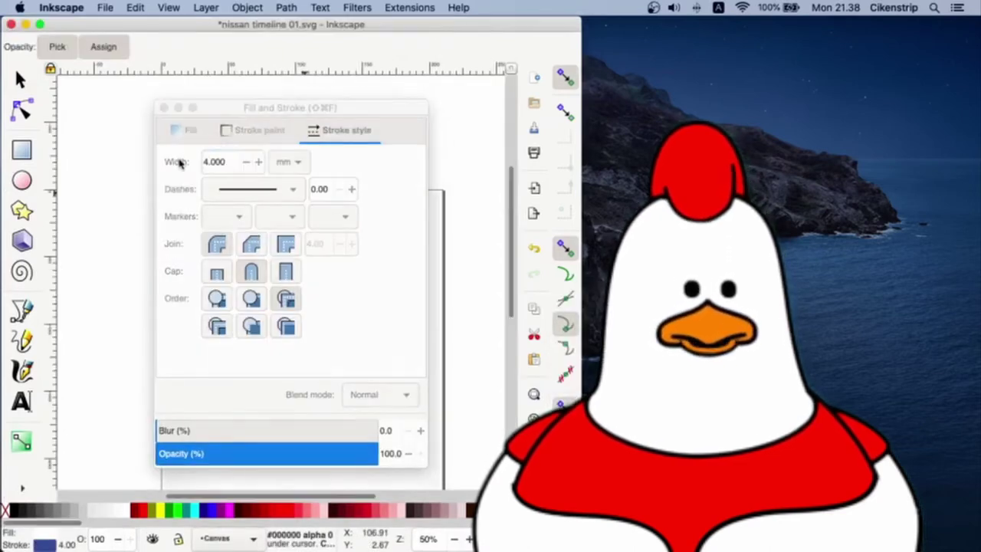
# Close the Fill and Stroke dialog and align the blue-stroked circle with the upper bar so their centres share one horizontal line
pyautogui.moveTo(213, 106); pyautogui.dragTo(433, 121)
pyautogui.click(382, 120)
pyautogui.click(22, 81)
pyautogui.click(266, 274)
pyautogui.moveTo(244, 214); pyautogui.dragTo(207, 160)
pyautogui.click(284, 256)
pyautogui.moveTo(281, 255); pyautogui.dragTo(300, 259)
pyautogui.keyDown('shift'); pyautogui.click(372, 252); pyautogui.keyUp('shift')
pyautogui.hotkey('shift', 'ctrl', 'a')
pyautogui.click(373, 146)
# Duplicate the blue ring so one sits at the start of the upper bar and another over its middle
pyautogui.click(201, 251)
pyautogui.hotkey('ctrl', 'd')
pyautogui.click(343, 137)
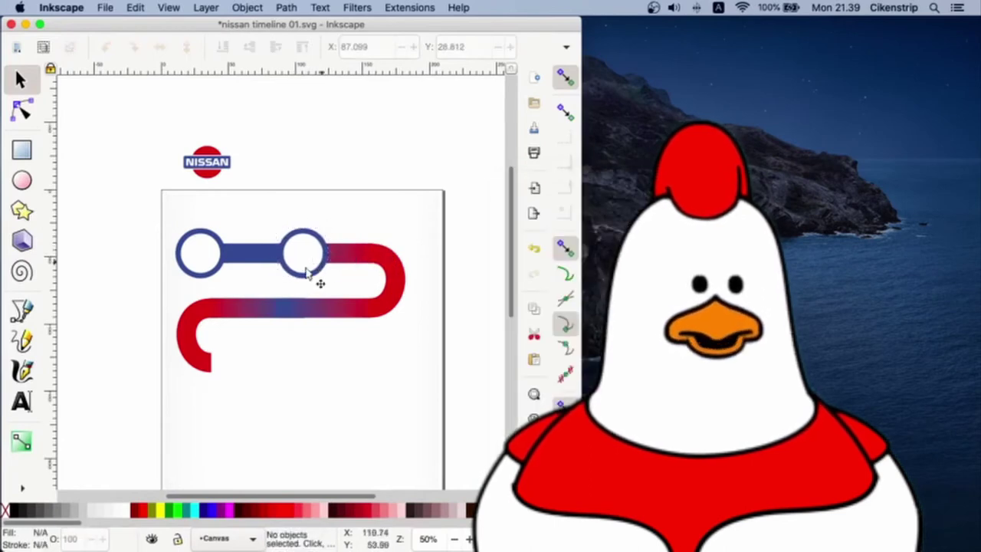
pyautogui.click(314, 257)
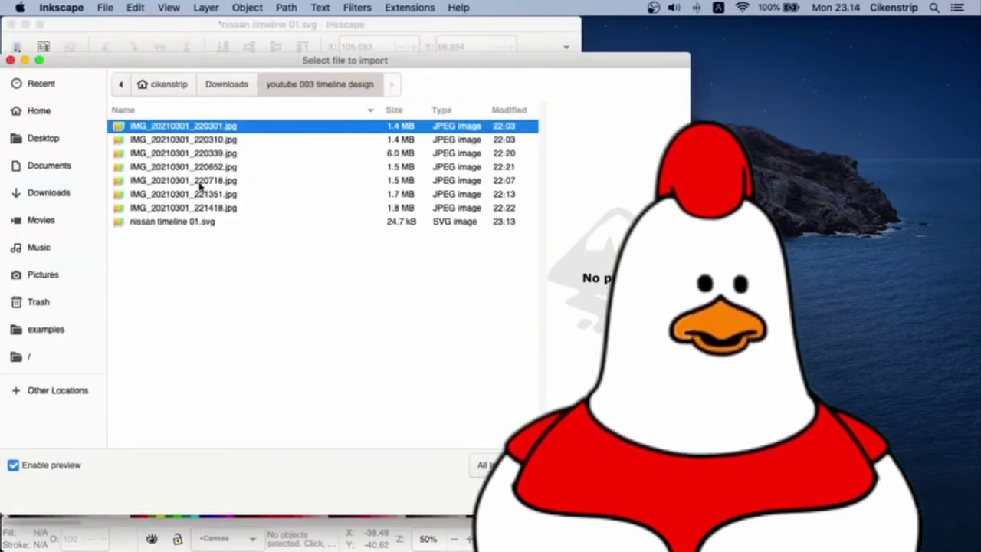
pyautogui.click(201, 183)
pyautogui.click(199, 153)
pyautogui.click(203, 139)
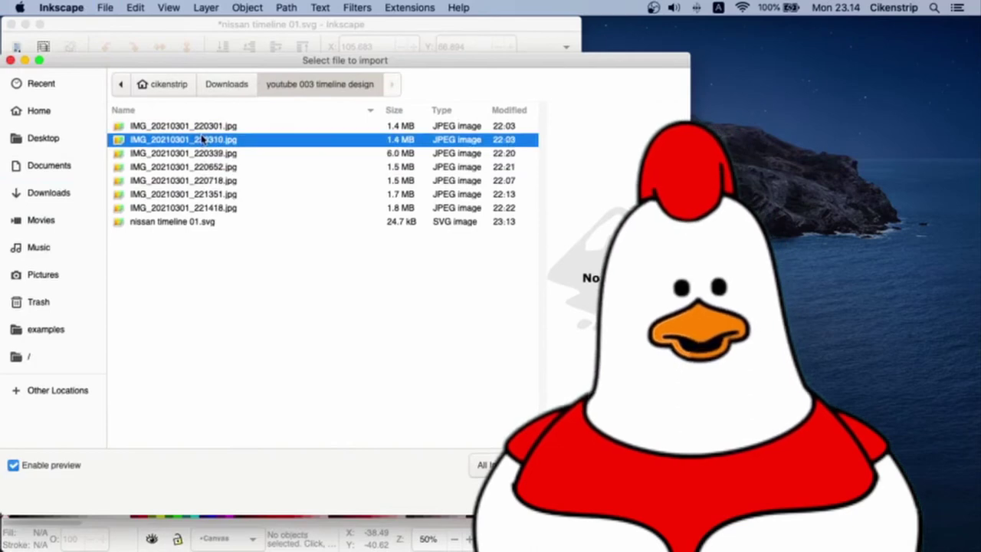
pyautogui.click(658, 500)
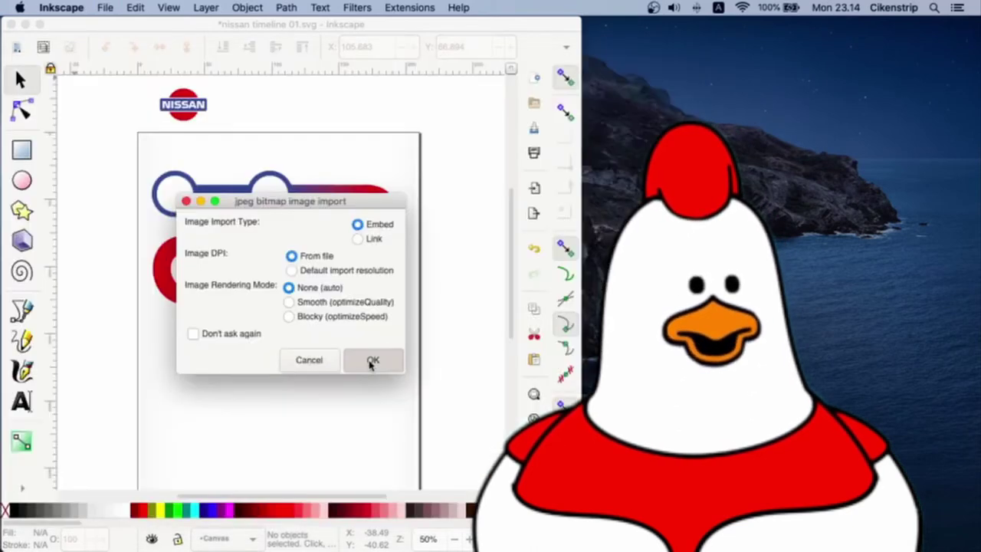
pyautogui.click(370, 365)
pyautogui.press('Delete')
# Import IMG_20210301_220339.jpg as an embedded image with the resolution taken from the file
pyautogui.click(105, 8)
pyautogui.click(139, 156)
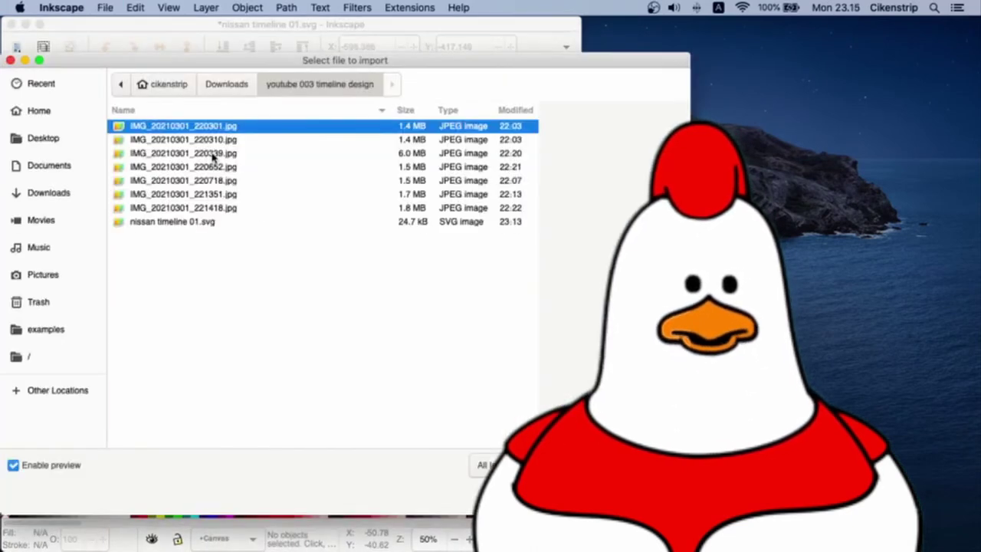
pyautogui.doubleClick(213, 156)
pyautogui.click(379, 352)
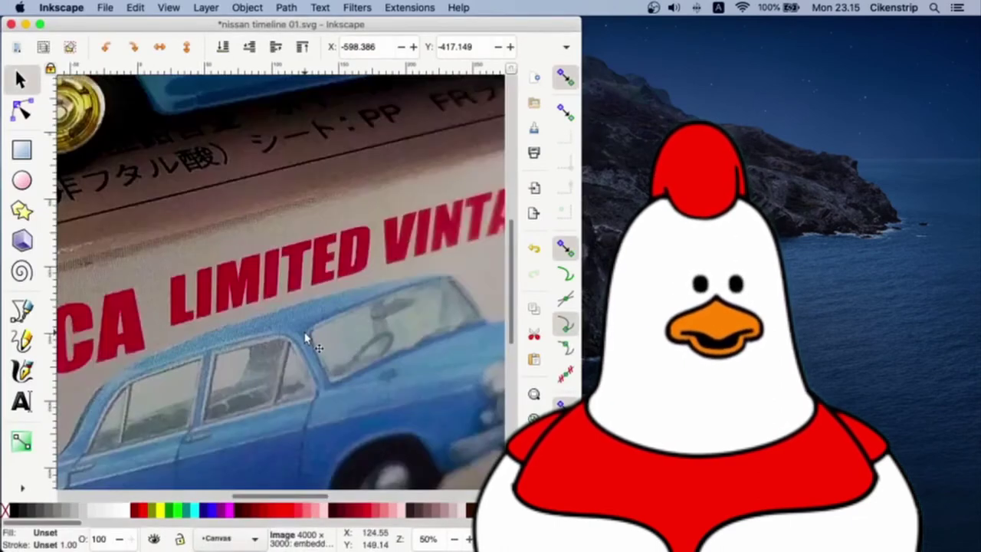
# Scale the imported car photo proportionally to 30% with Transform and close the dialog
pyautogui.click(246, 8)
pyautogui.click(275, 412)
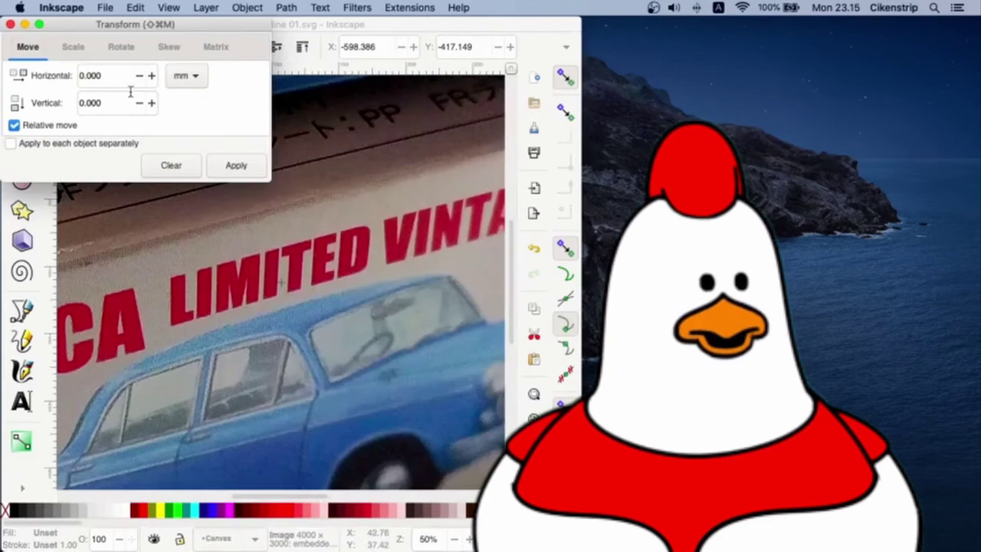
pyautogui.click(73, 46)
pyautogui.doubleClick(81, 76)
pyautogui.write('30')
pyautogui.click(14, 125)
pyautogui.click(237, 166)
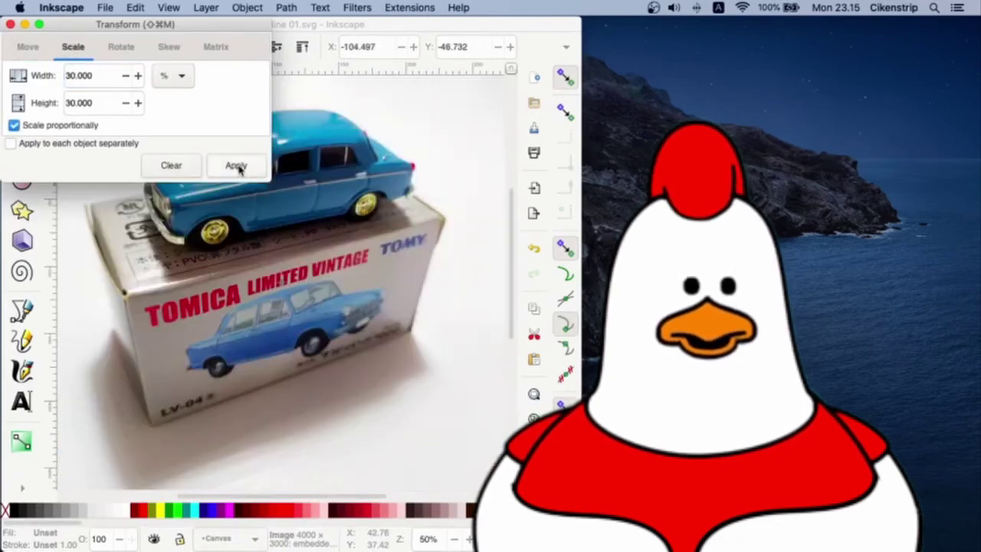
pyautogui.click(10, 24)
# Shrink the car photo to thumbnail size and place it below the rally caption at about X 125, Y 105 mm
pyautogui.moveTo(230, 165); pyautogui.dragTo(331, 259)
pyautogui.moveTo(93, 158); pyautogui.dragTo(279, 282)
pyautogui.moveTo(497, 444); pyautogui.dragTo(398, 378)
pyautogui.moveTo(339, 316); pyautogui.dragTo(325, 277)
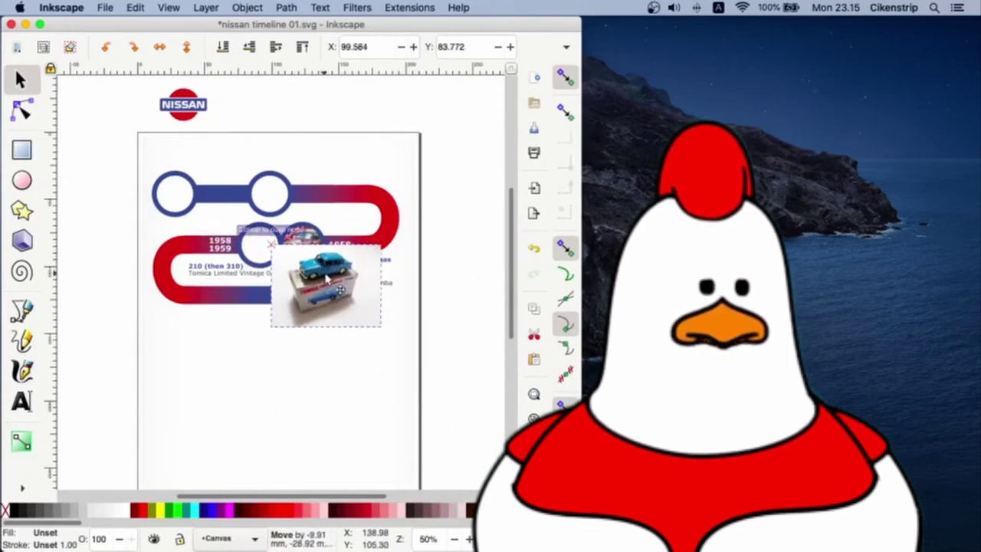
pyautogui.moveTo(267, 241); pyautogui.dragTo(305, 272)
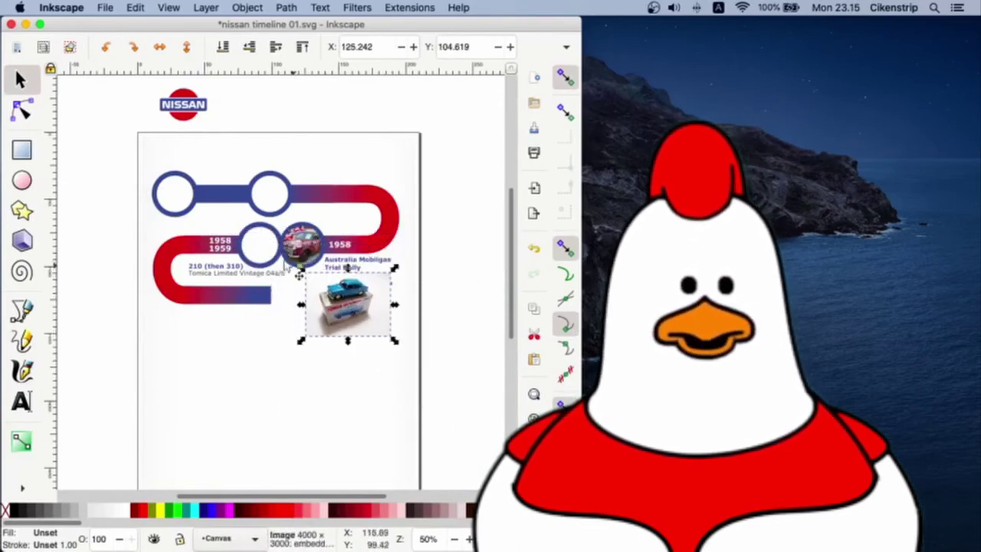
# Copy the empty ring beside the 1958 1959 label, fill the copy yellow without a stroke, and place it over the car photo
pyautogui.click(268, 245)
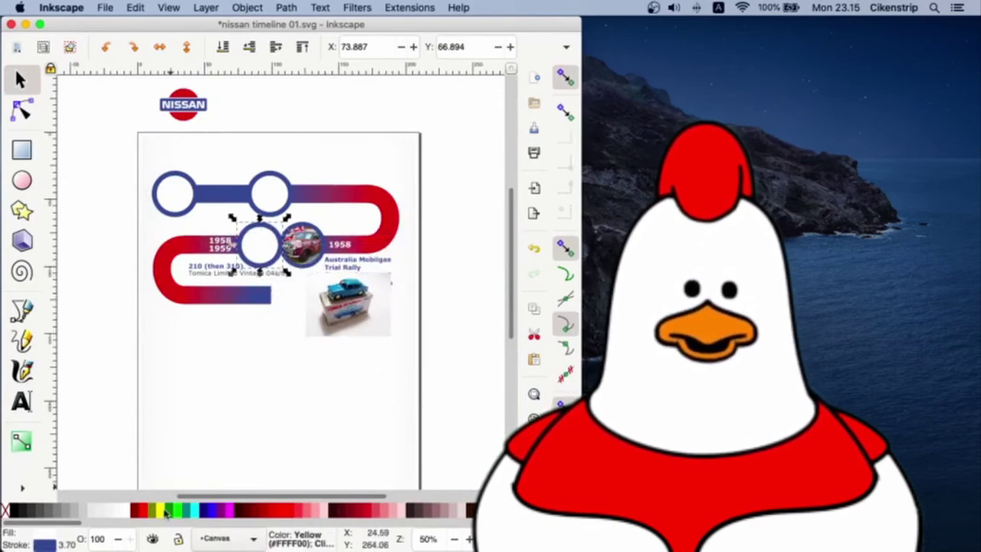
pyautogui.click(163, 512)
pyautogui.moveTo(262, 248)
pyautogui.mouseDown()
pyautogui.moveTo(337, 308)
pyautogui.moveTo(349, 296)
pyautogui.mouseUp()
pyautogui.keyDown('shift'); pyautogui.click(5, 512); pyautogui.keyUp('shift')
# Scale the car photo down slightly from its lower corner so the car fits under the yellow circle
pyautogui.click(351, 330)
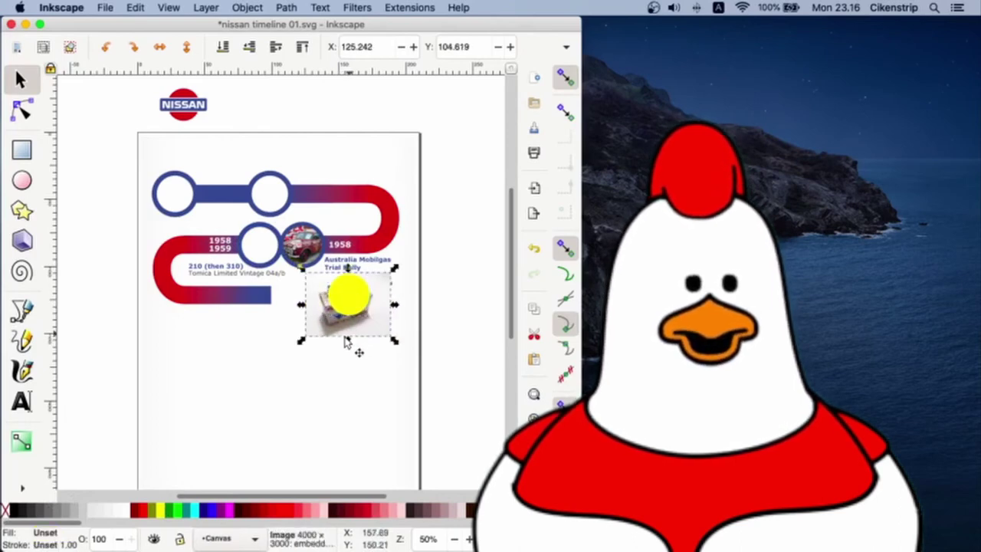
pyautogui.moveTo(301, 345); pyautogui.dragTo(309, 340)
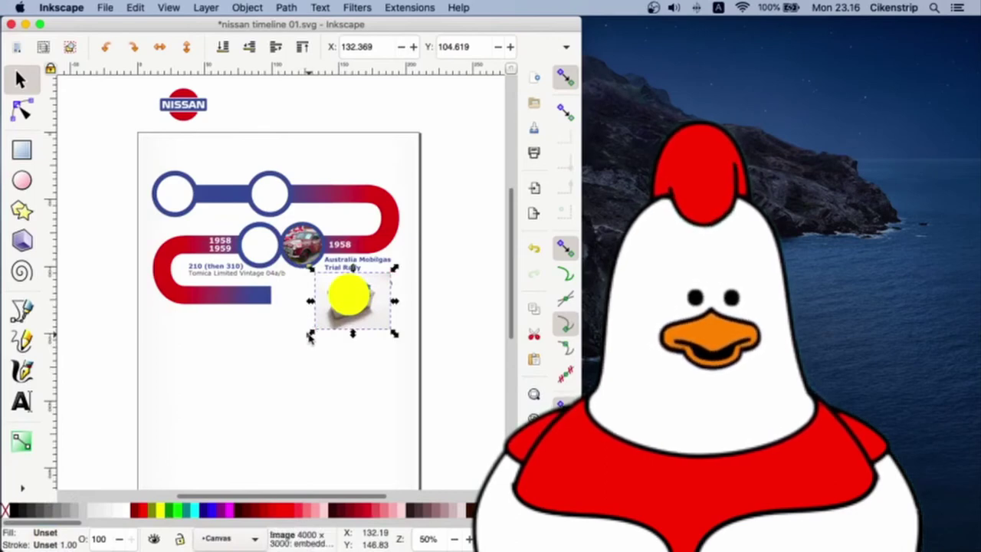
pyautogui.press('Escape')
# Clip the car photo to the yellow circle and move it into the empty ring beside the 1958 1959 label
pyautogui.rightClick(370, 320)
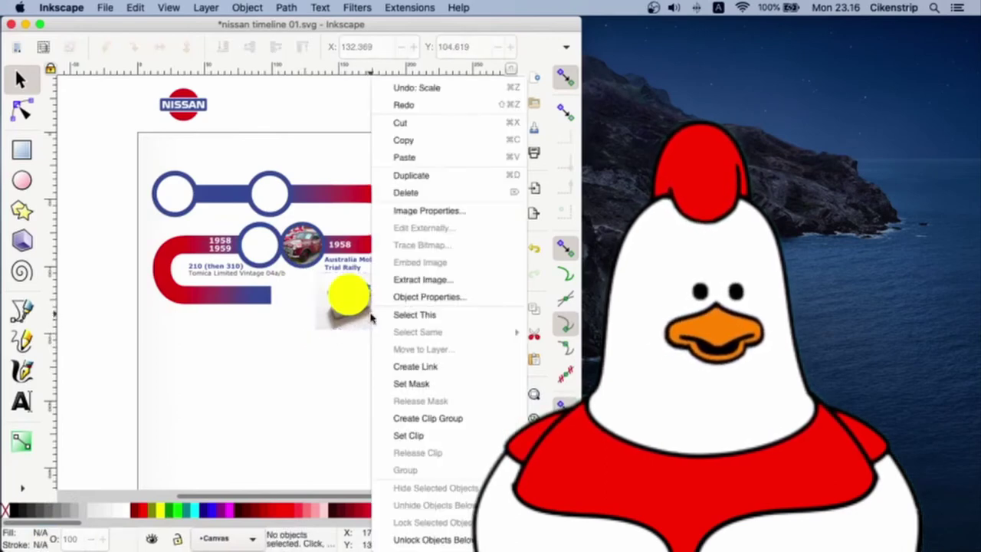
pyautogui.press('Escape')
pyautogui.rightClick(347, 305)
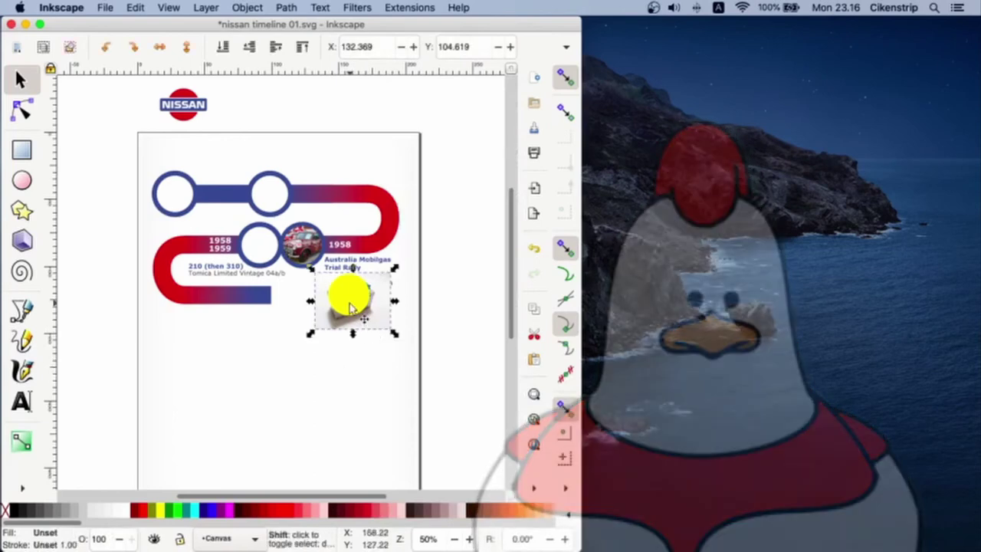
pyautogui.click(421, 435)
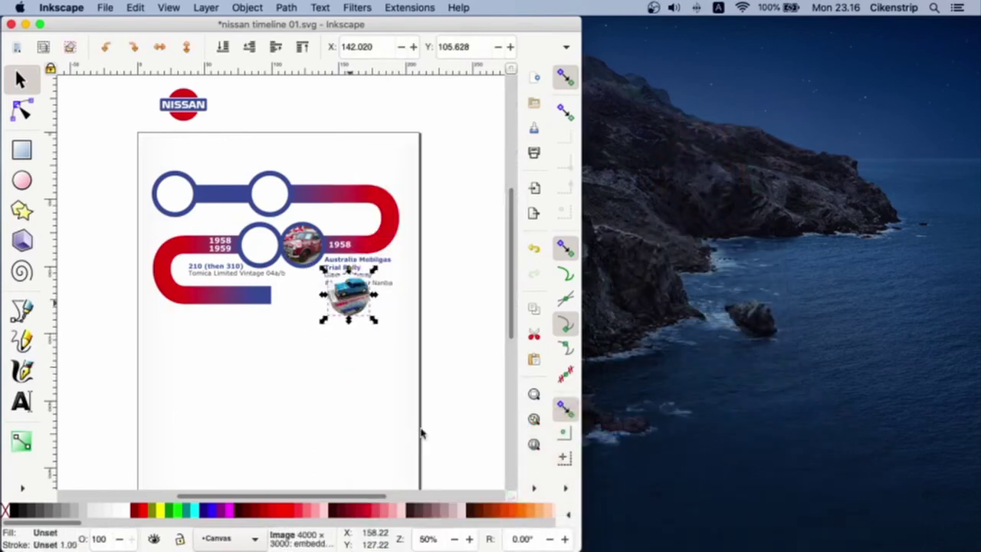
pyautogui.moveTo(364, 320); pyautogui.dragTo(274, 269)
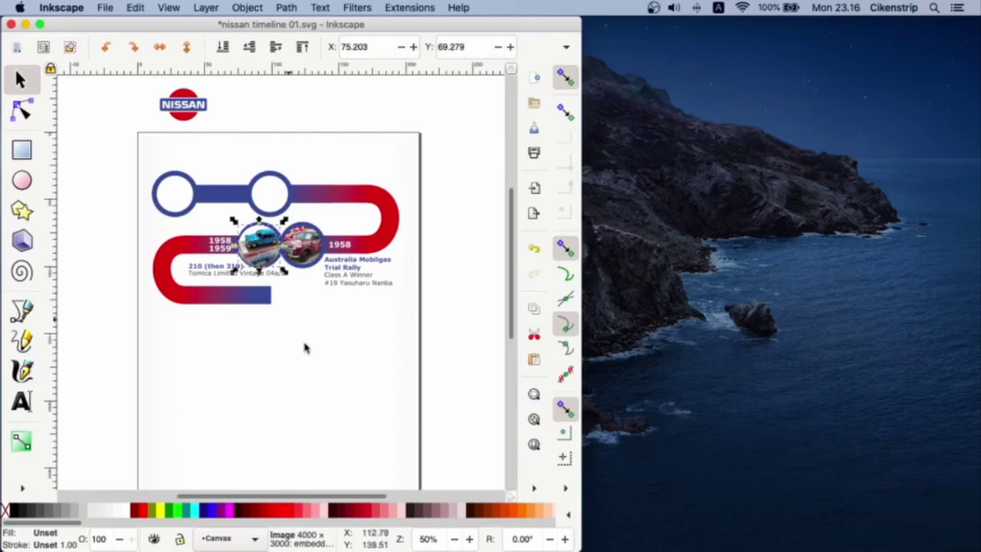
pyautogui.click(308, 361)
# Shrink the clipped blue car photo slightly so it fits within the ring's inner edge
pyautogui.press('1')
pyautogui.scroll(2, 240, 369)
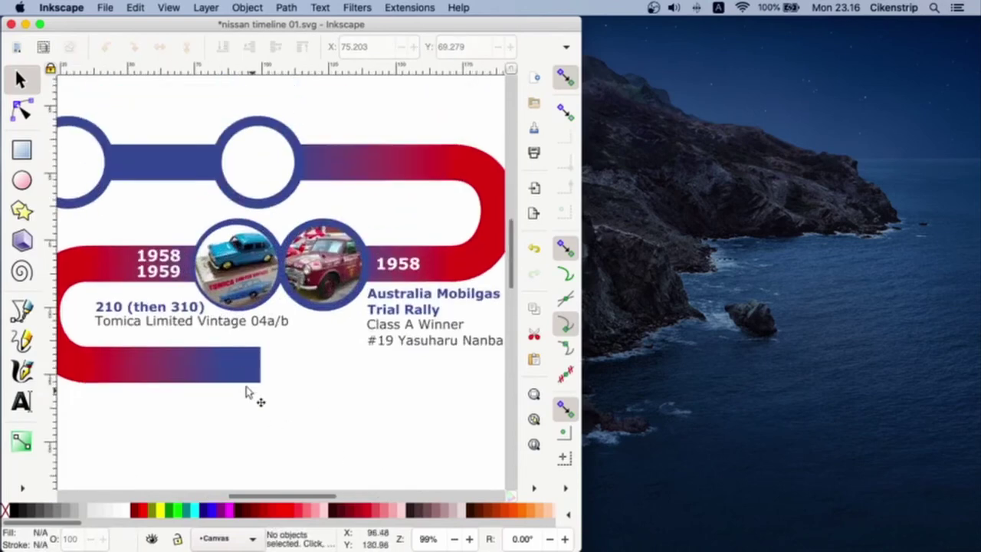
pyautogui.click(264, 295)
pyautogui.moveTo(287, 313); pyautogui.dragTo(282, 308)
# Centre the clipped photo and its ring on each other horizontally and vertically, relative to the last selected, and close Align and Distribute
pyautogui.keyDown('shift'); pyautogui.click(230, 307); pyautogui.keyUp('shift')
pyautogui.click(534, 488)
pyautogui.click(574, 495)
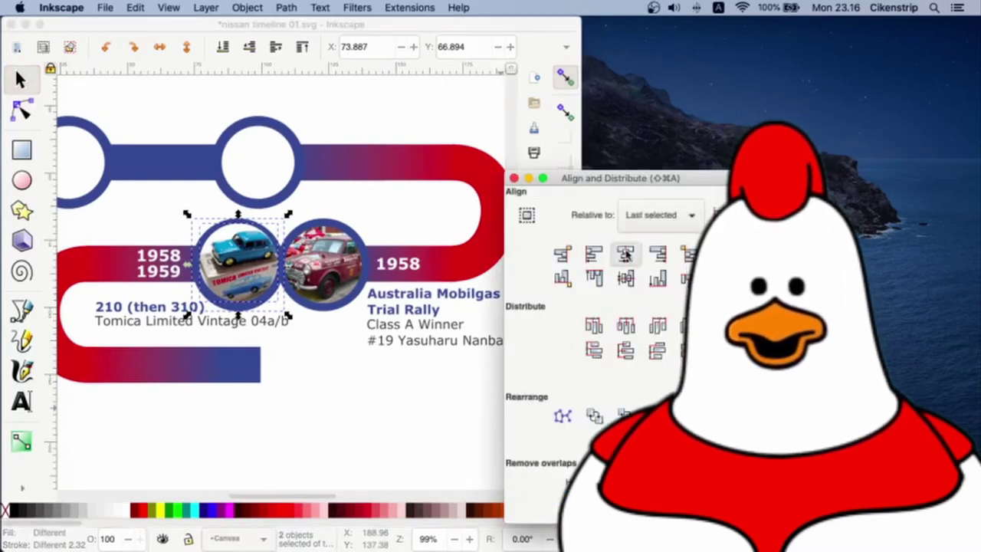
pyautogui.click(625, 278)
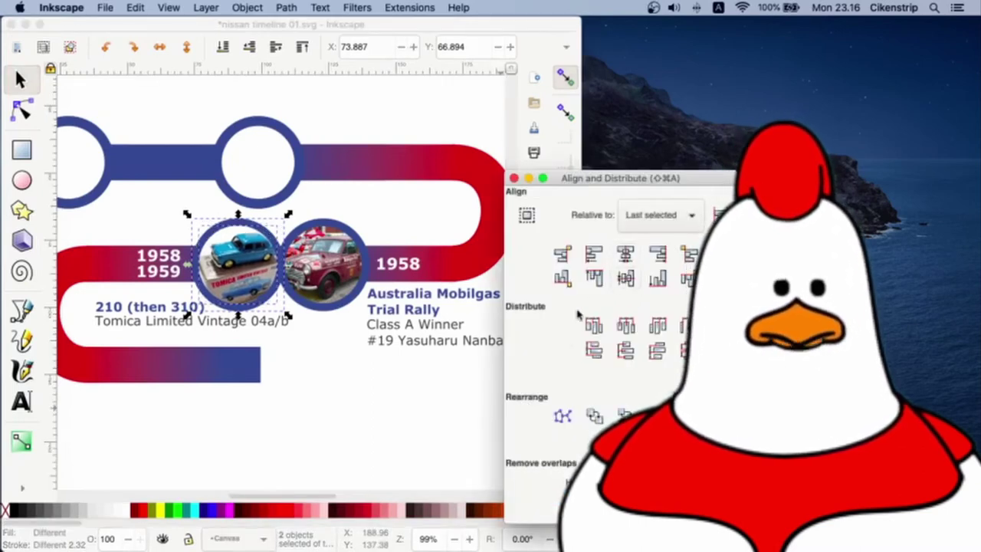
pyautogui.click(341, 433)
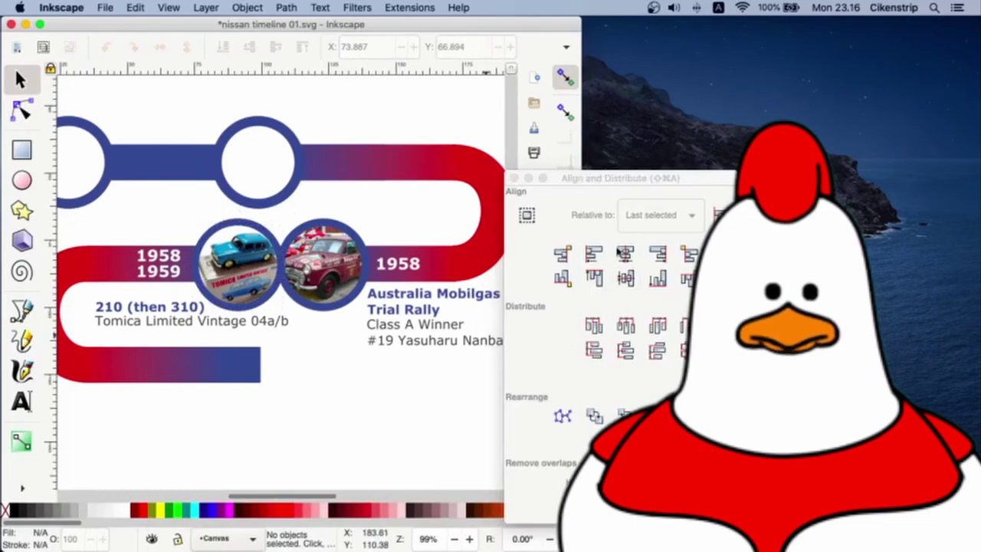
pyautogui.click(514, 178)
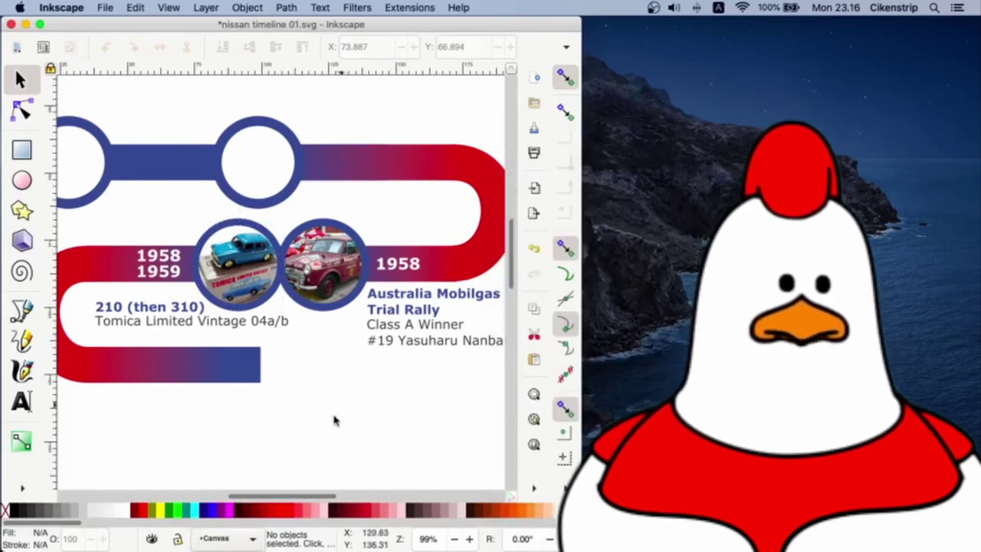